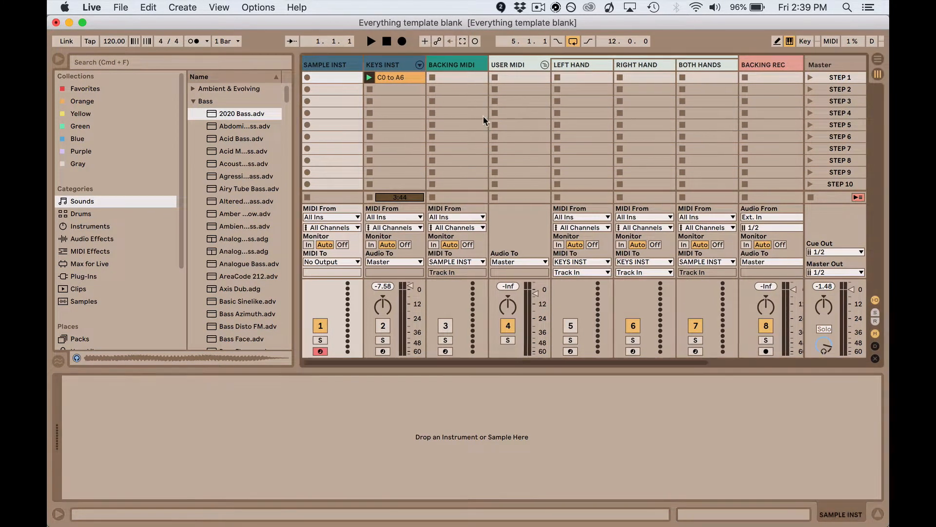
scroll(483, 115, right, 2)
scroll(483, 116, right, 1)
scroll(483, 116, left, 3)
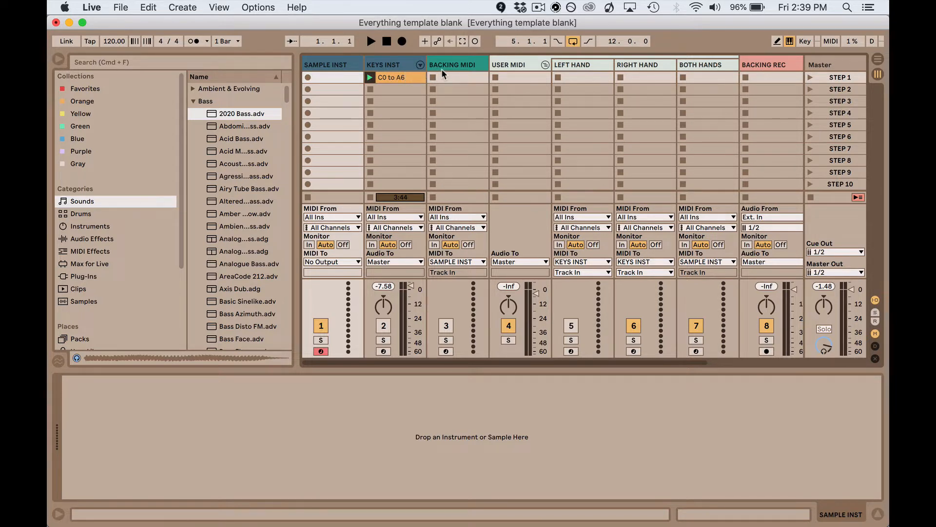
Switch to Finder and import all the backing and drum files from the Samples folder as clips on a new audio track
scroll(449, 75, right, 2)
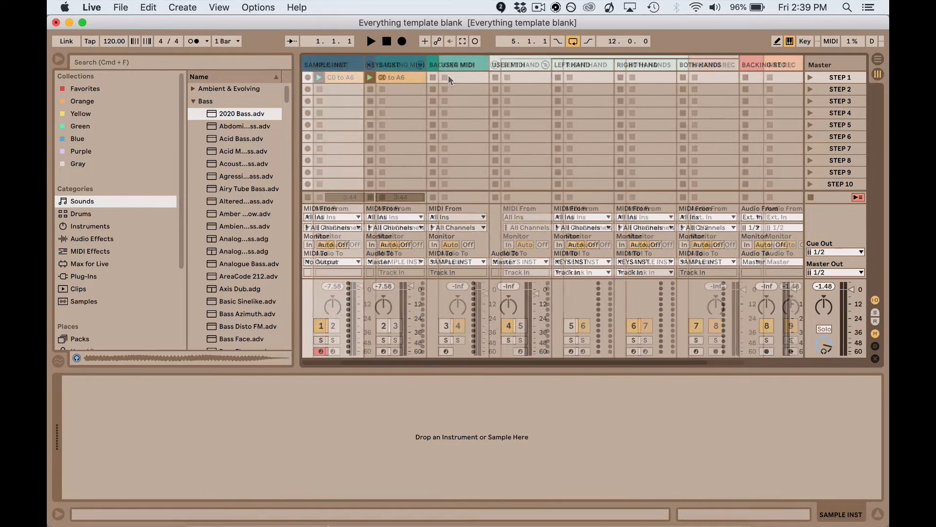
click(203, 512)
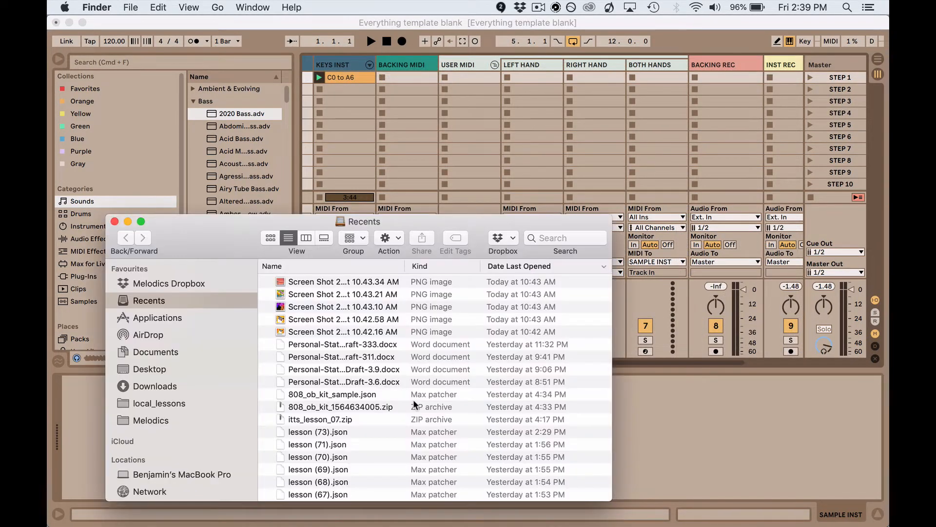
click(422, 276)
click(534, 290)
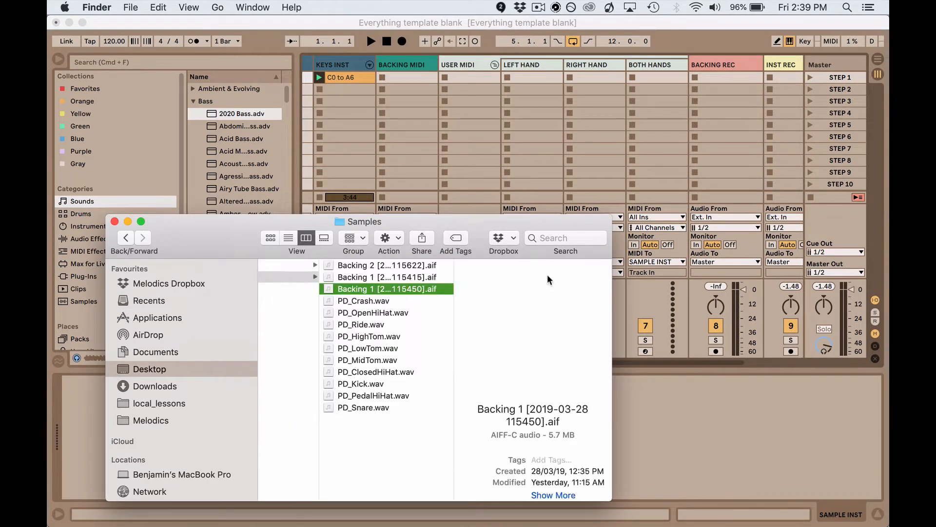
shift+click(392, 266)
click(388, 408)
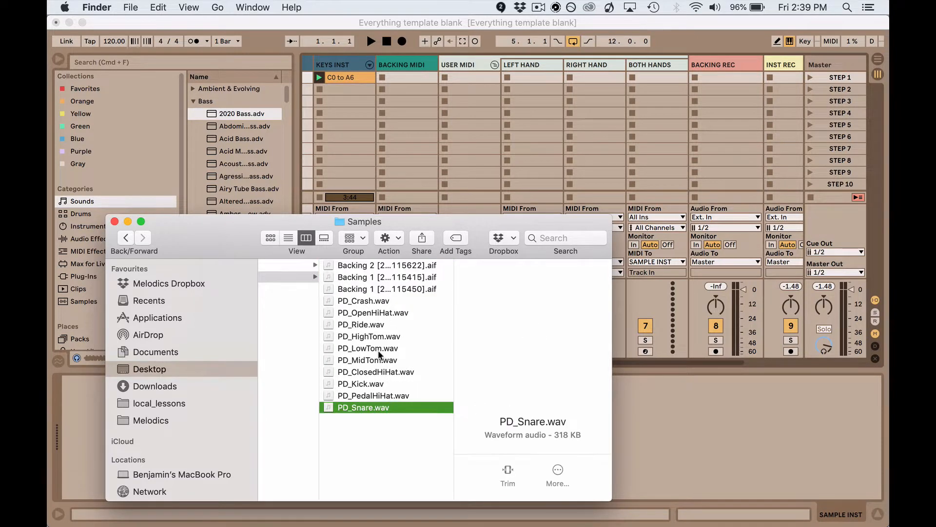
shift+click(356, 265)
drag(365, 267, 770, 78)
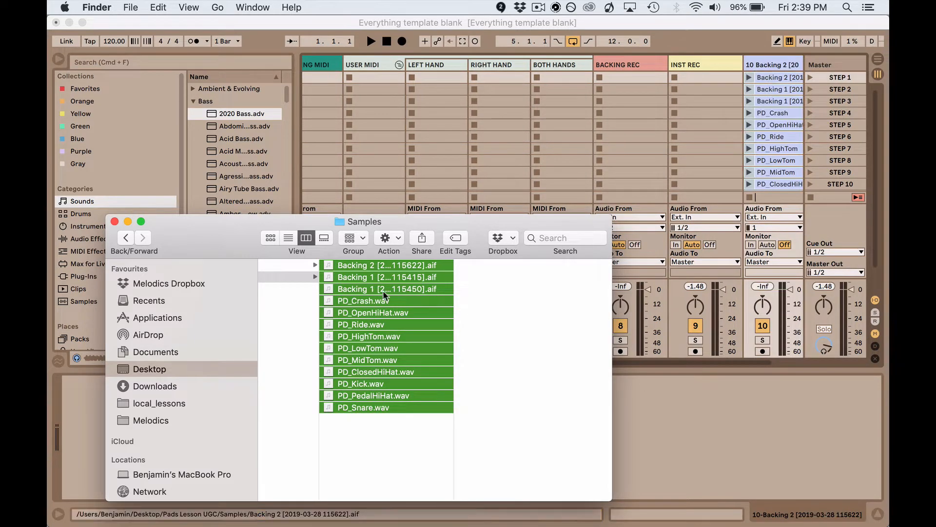
Review the imported backing and PD drum sample clips on the new audio track
click(771, 88)
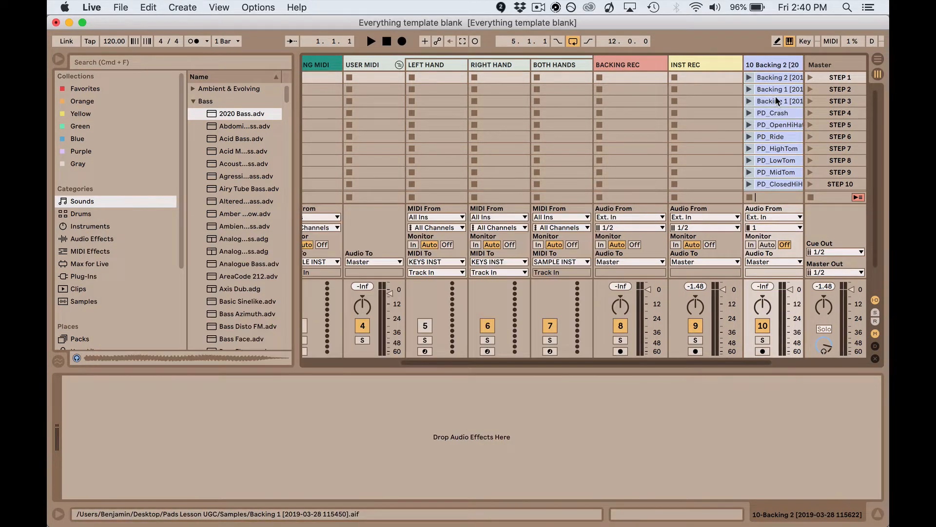
click(735, 111)
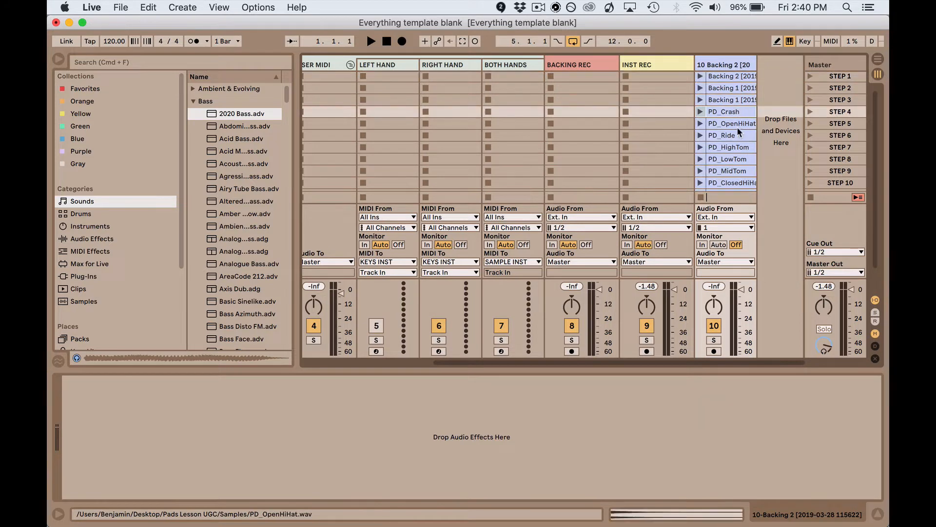
click(730, 77)
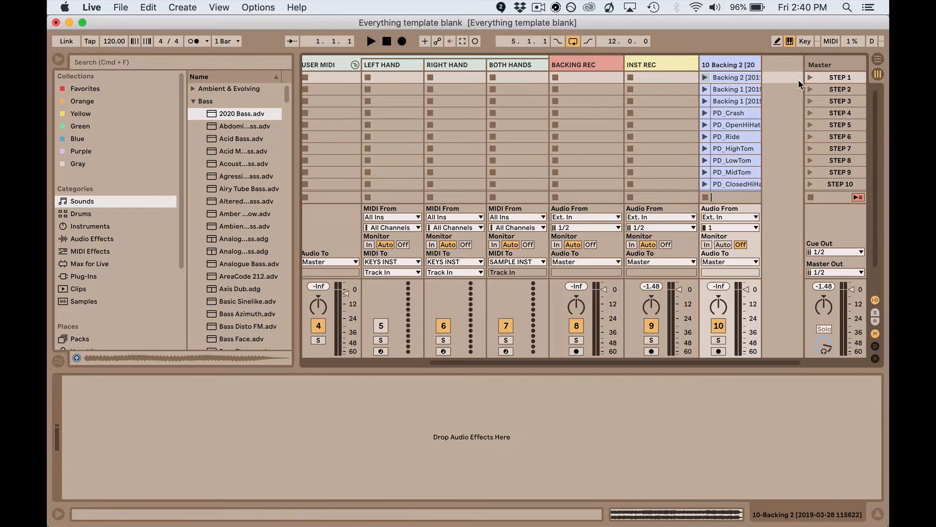
click(737, 95)
shift+click(738, 79)
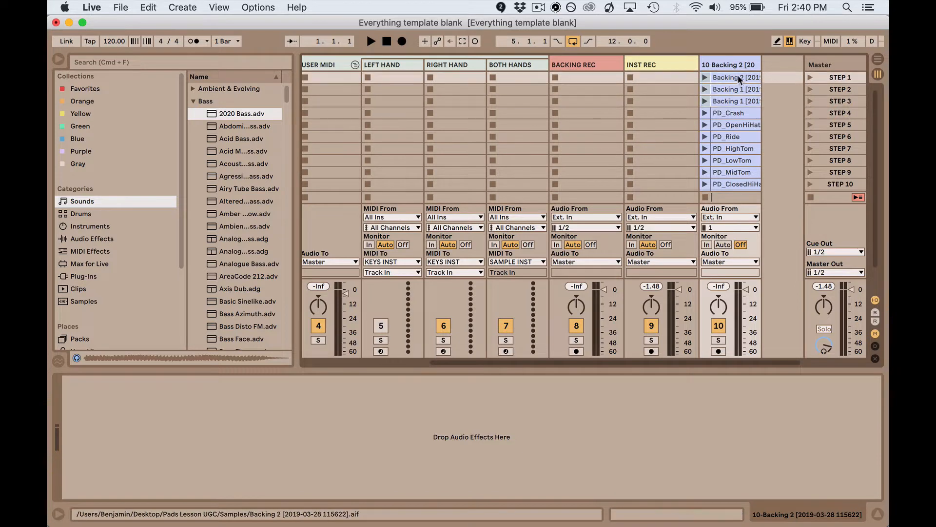
click(744, 111)
click(730, 126)
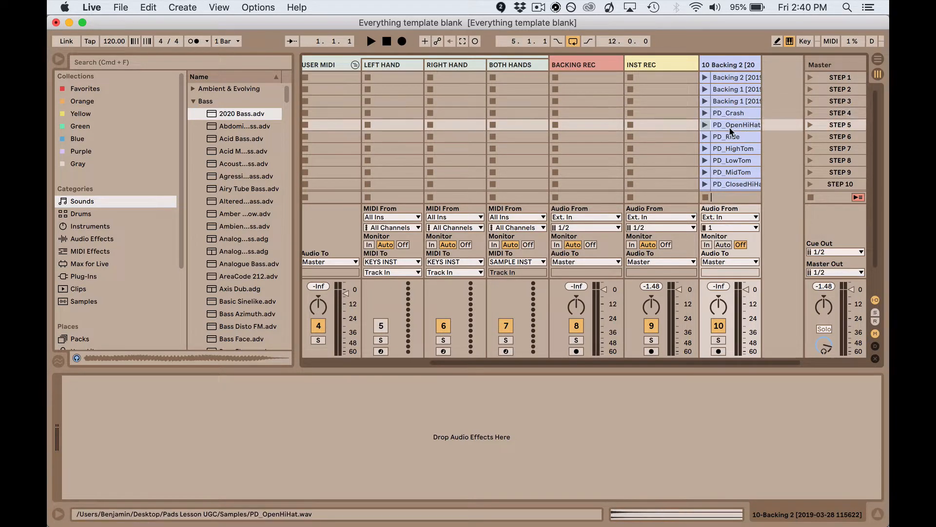
scroll(734, 146, down, 3)
click(731, 186)
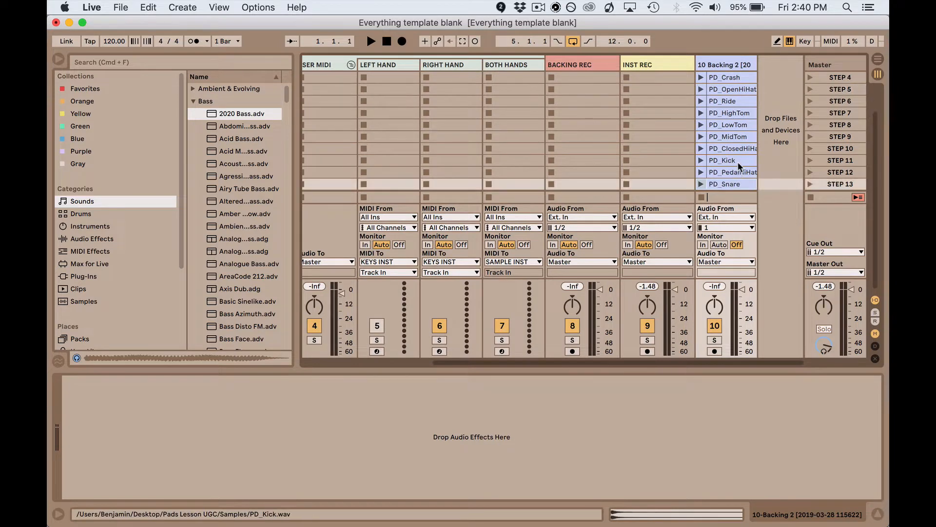
scroll(738, 162, up, 3)
click(730, 113)
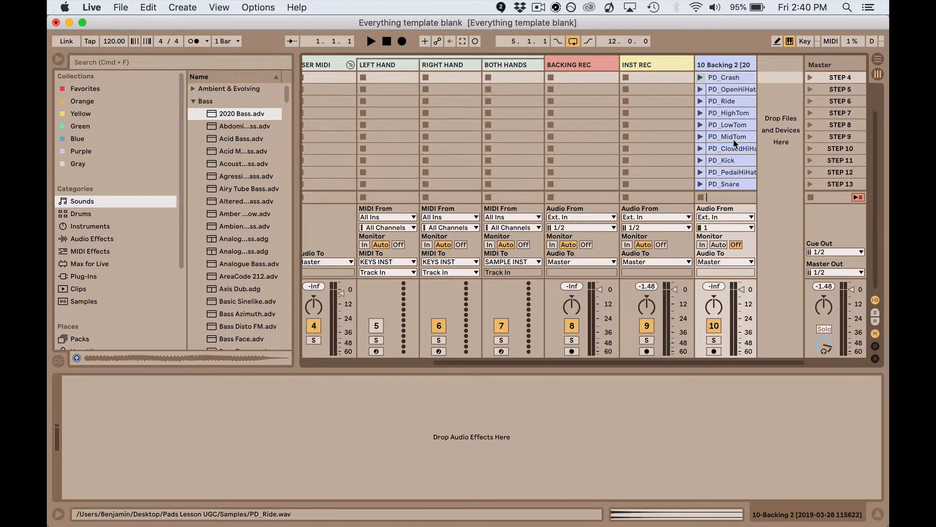
scroll(733, 165, left, 1)
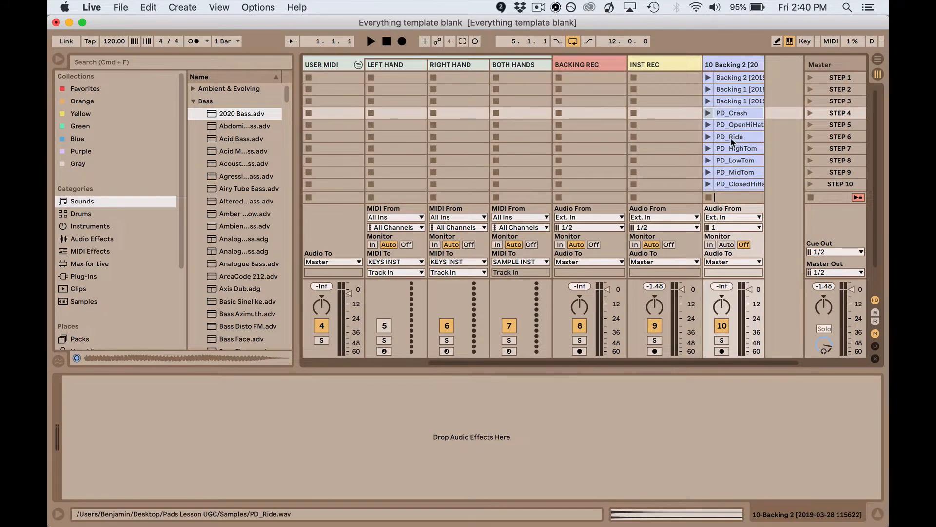
Load an empty Drum Rack from the Drums category onto the SAMPLE INST track
scroll(730, 136, left, 5)
click(329, 64)
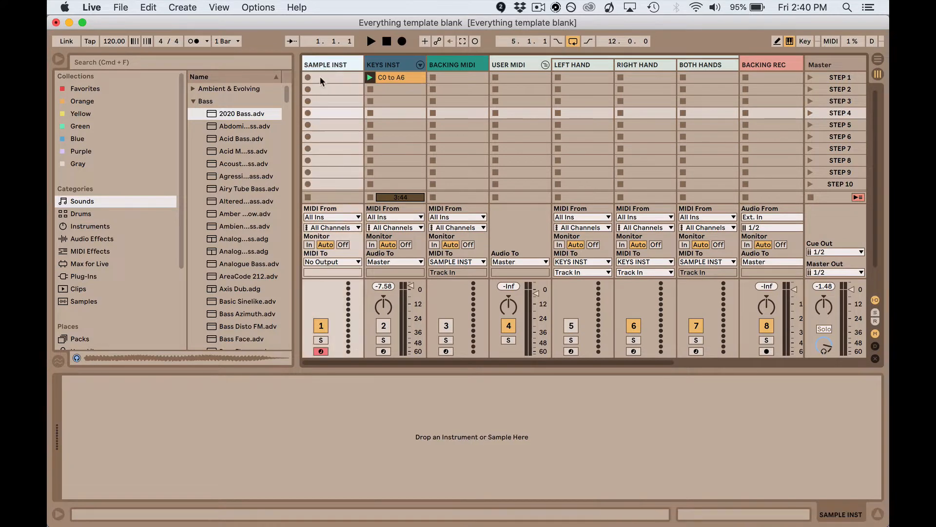
click(94, 213)
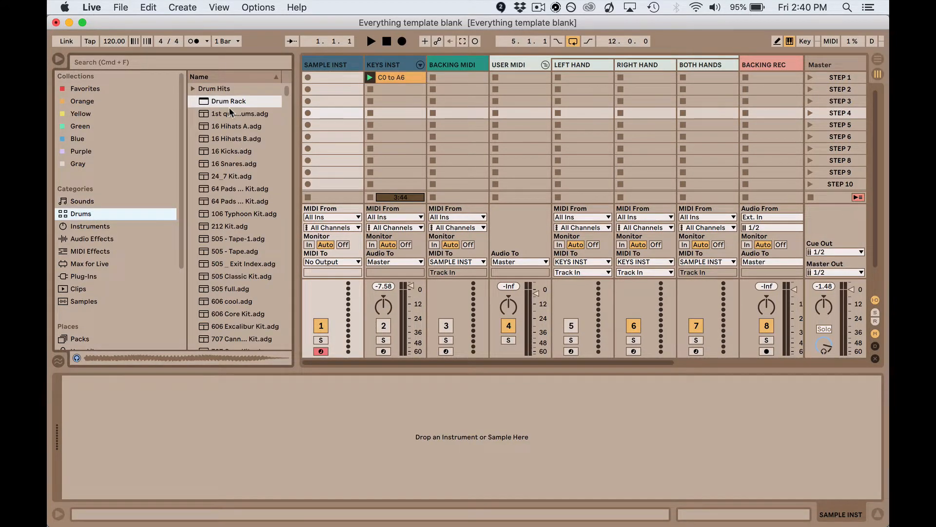
drag(229, 104, 332, 69)
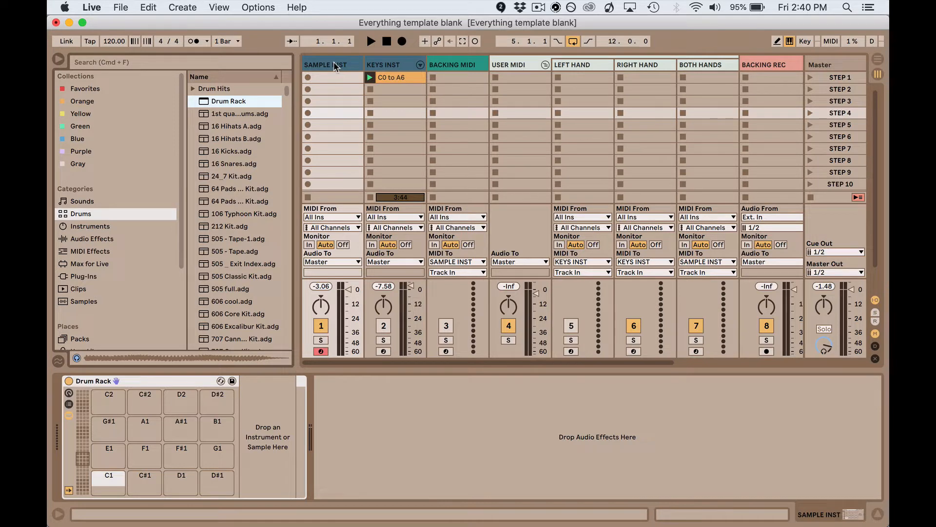
click(330, 67)
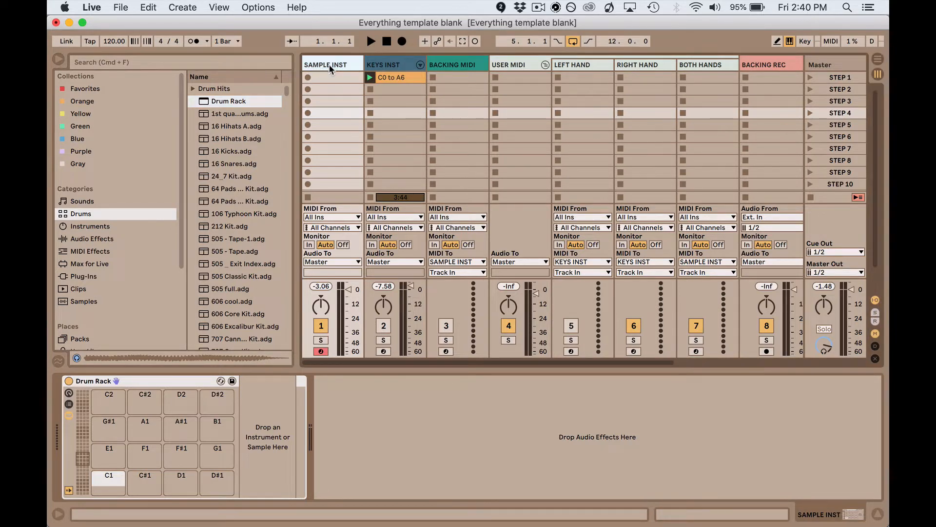
Place the drum clips from PD_Crash through PD_Snare onto the Drum Rack pads, starting at pad E1
scroll(635, 124, right, 5)
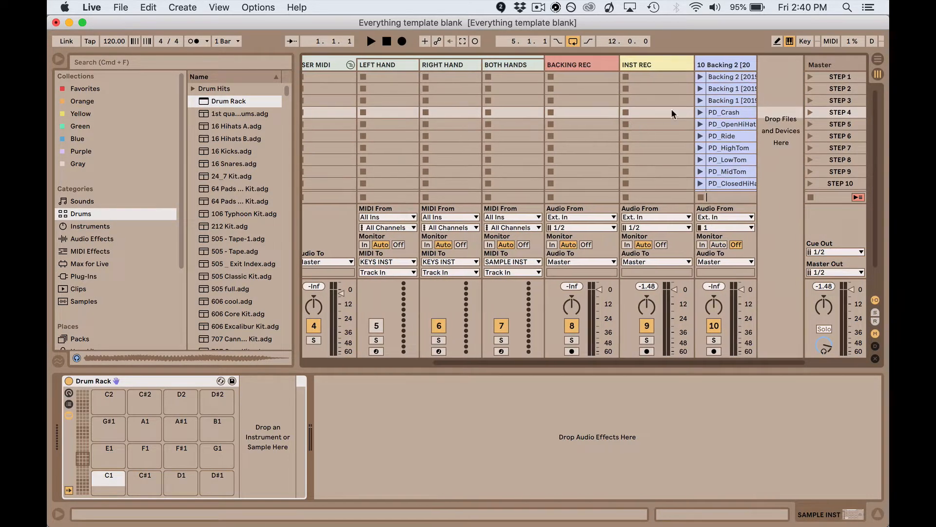
click(723, 112)
scroll(724, 138, down, 3)
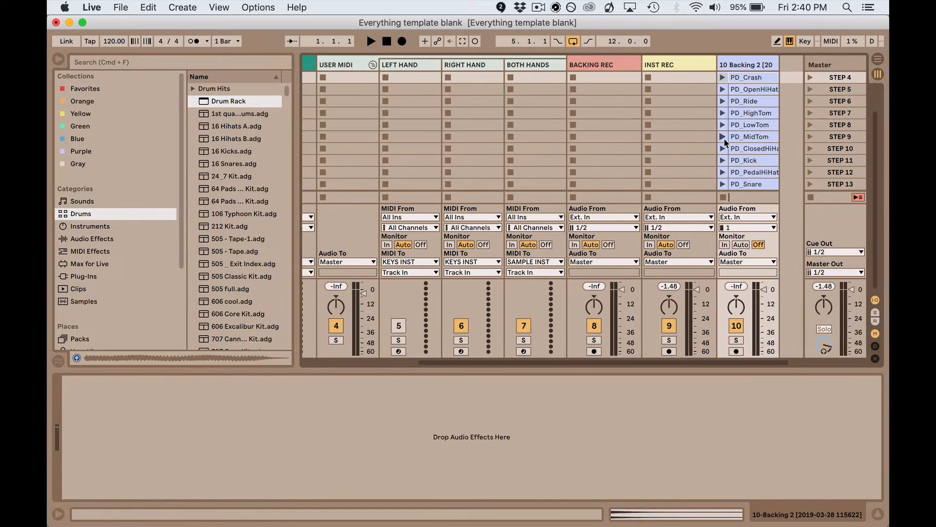
scroll(751, 147, up, 3)
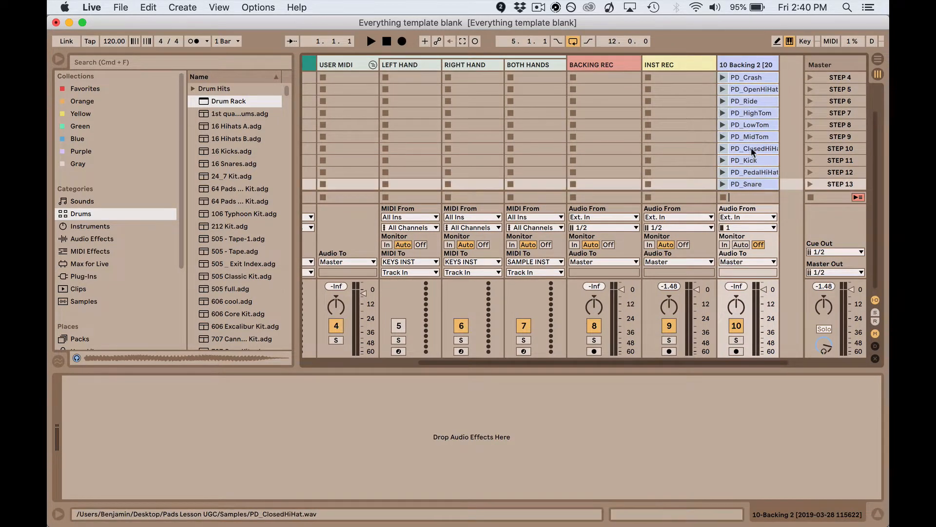
drag(746, 113, 306, 79)
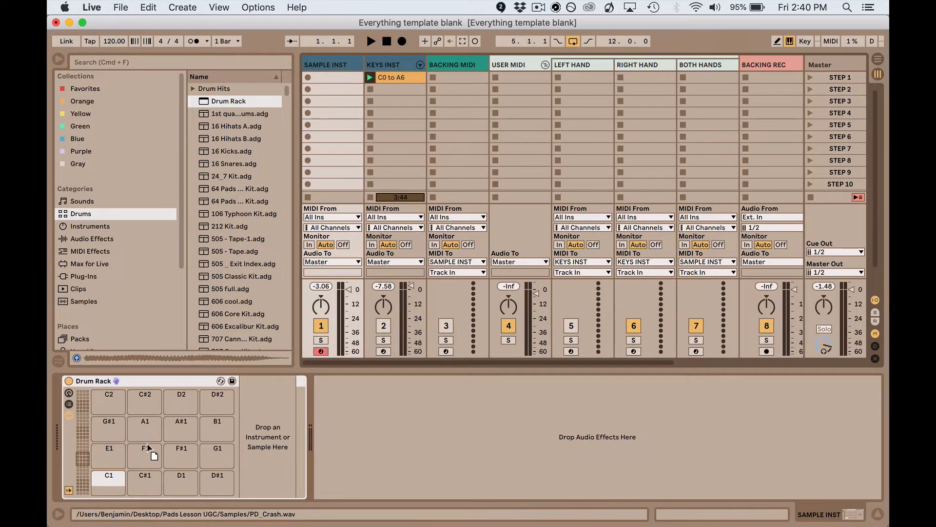
drag(152, 448, 108, 483)
drag(181, 463, 109, 451)
click(103, 469)
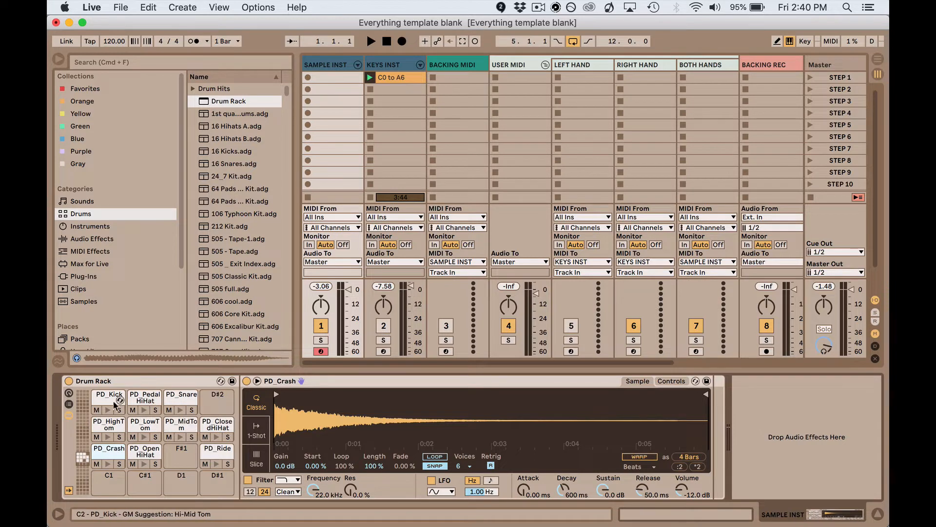
Rearrange the Drum Rack pads: kick to C1, snare to C#1, closed hi-hat to D1, open hi-hat to D#1, pedal hi-hat to F1, mid tom to F#1
drag(108, 397, 108, 480)
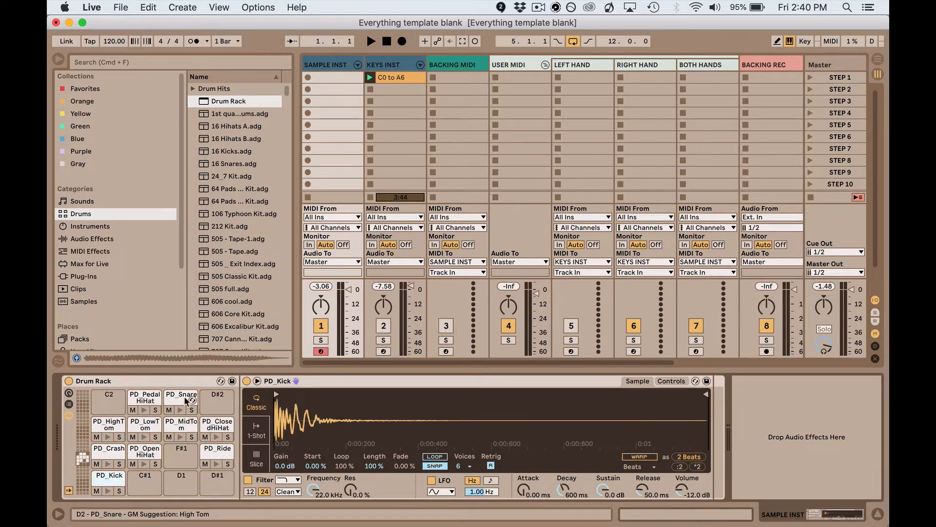
drag(182, 398, 158, 483)
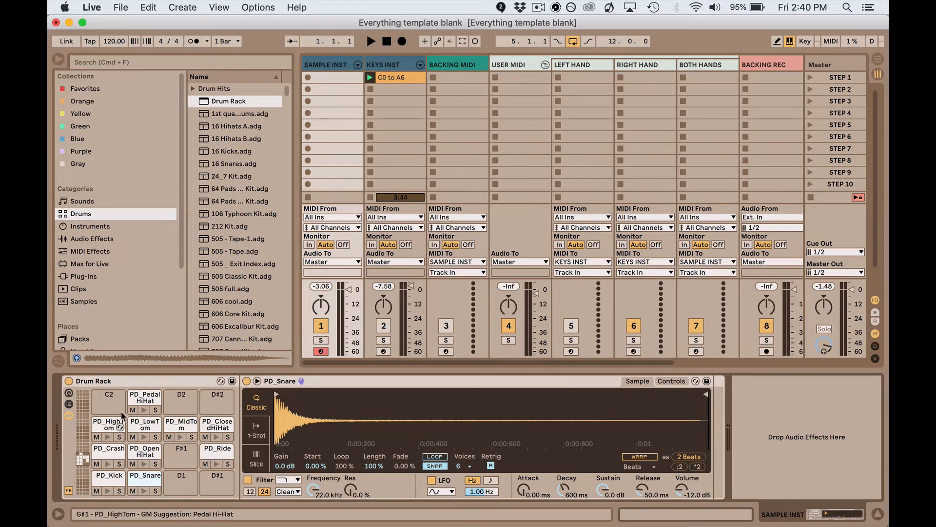
drag(212, 430, 181, 482)
drag(145, 451, 204, 485)
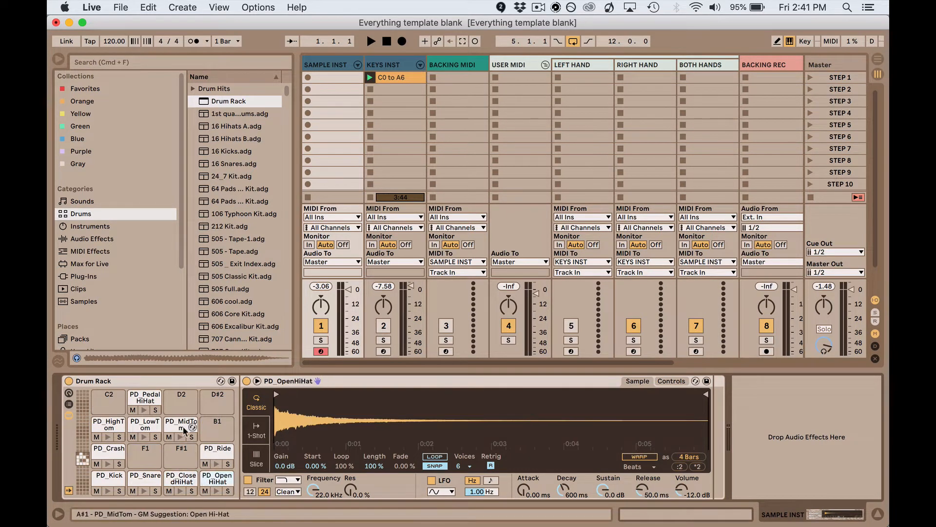
drag(145, 401, 180, 452)
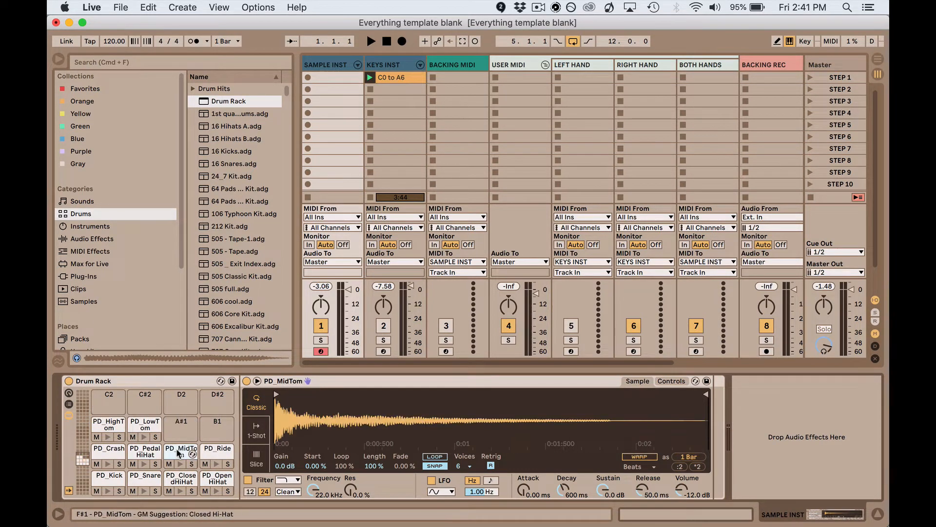
Delete the drum clips from PD_Crash through PD_Snare from the imported audio track
scroll(747, 118, right, 8)
click(747, 116)
scroll(748, 157, down, 1)
scroll(749, 166, down, 2)
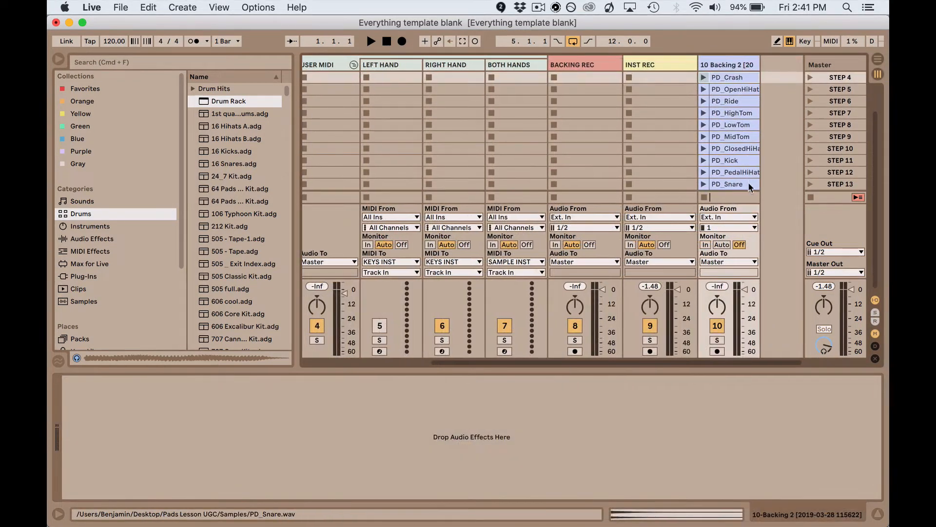
shift+click(748, 182)
key(Delete)
Place the three backing clips from the audio track onto the Drum Rack pads C2, C#2 and D2
scroll(726, 146, up, 3)
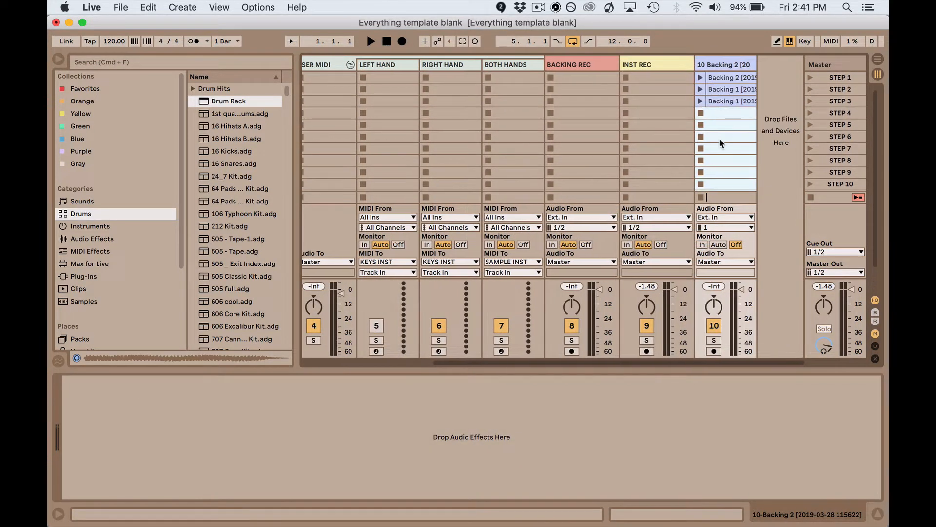
click(724, 101)
click(737, 78)
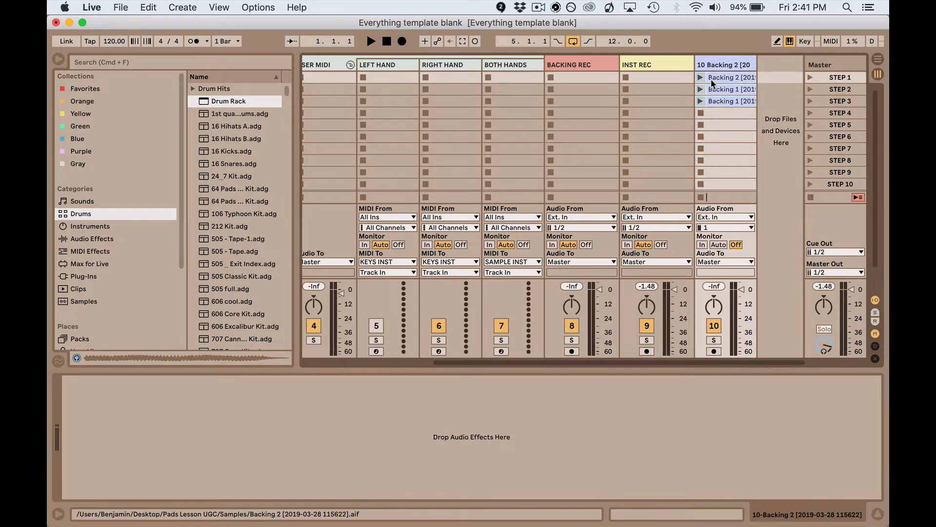
scroll(507, 134, left, 3)
scroll(507, 134, right, 3)
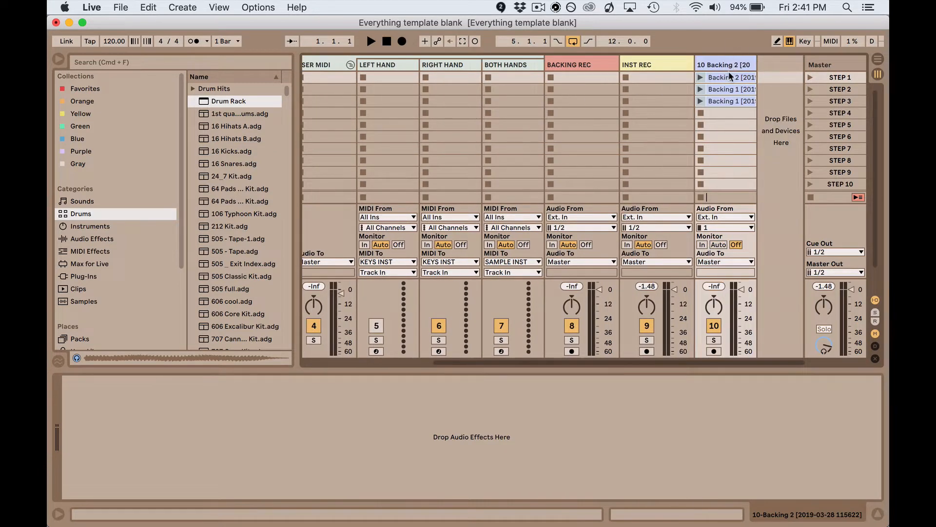
drag(726, 77, 113, 407)
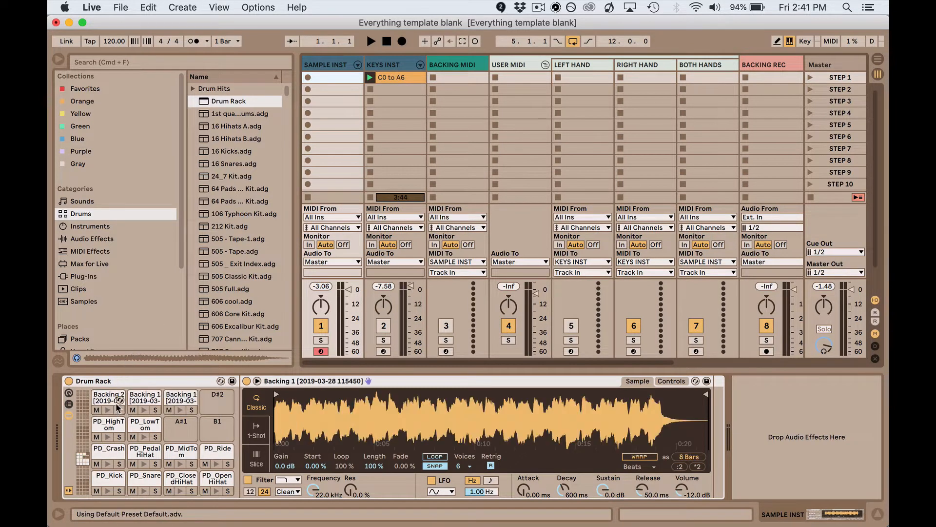
Audition the Backing 2, PD_Kick and PD_Snare pads in the Drum Rack
click(109, 399)
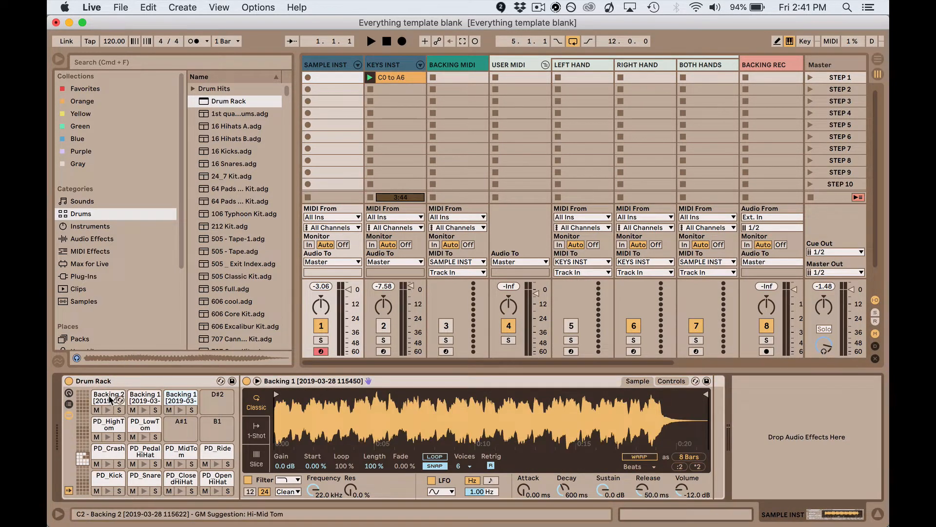
click(107, 409)
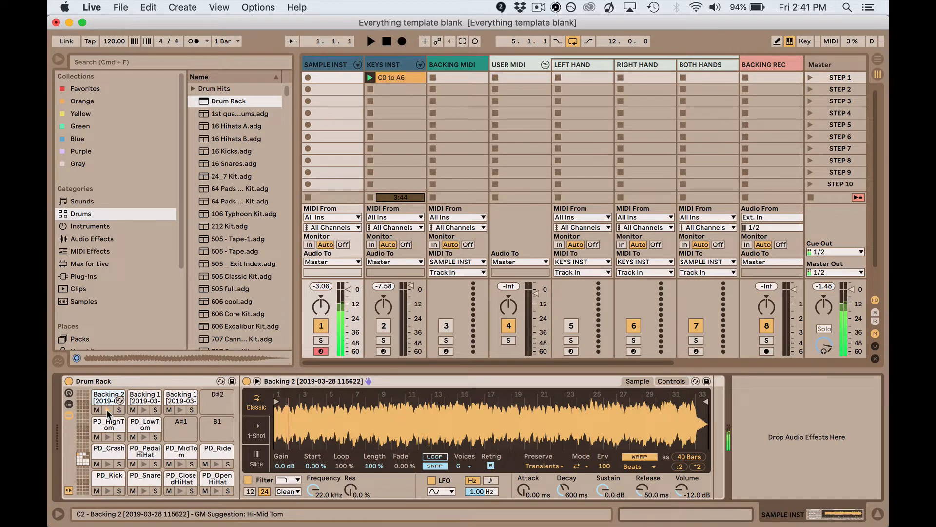
click(107, 489)
click(144, 489)
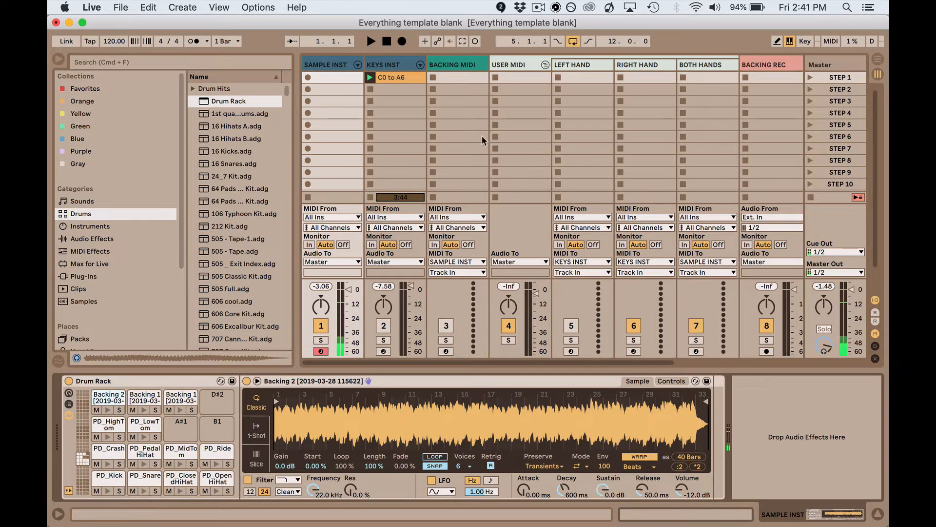
Import user1.mid, user2.mid and user3.mid from the Midi folder in Finder into STEP 1 to STEP 3 of the BOTH HANDS track
click(454, 63)
scroll(504, 106, right, 3)
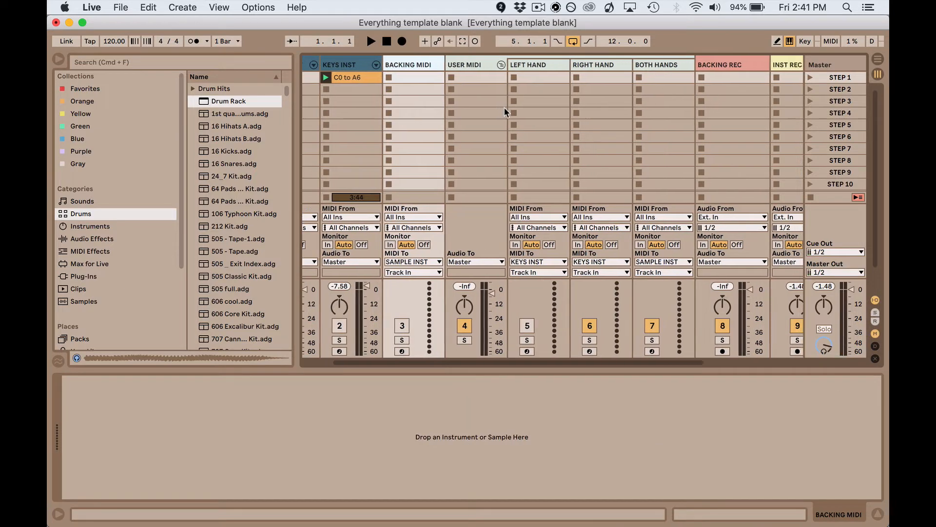
key(super+Tab)
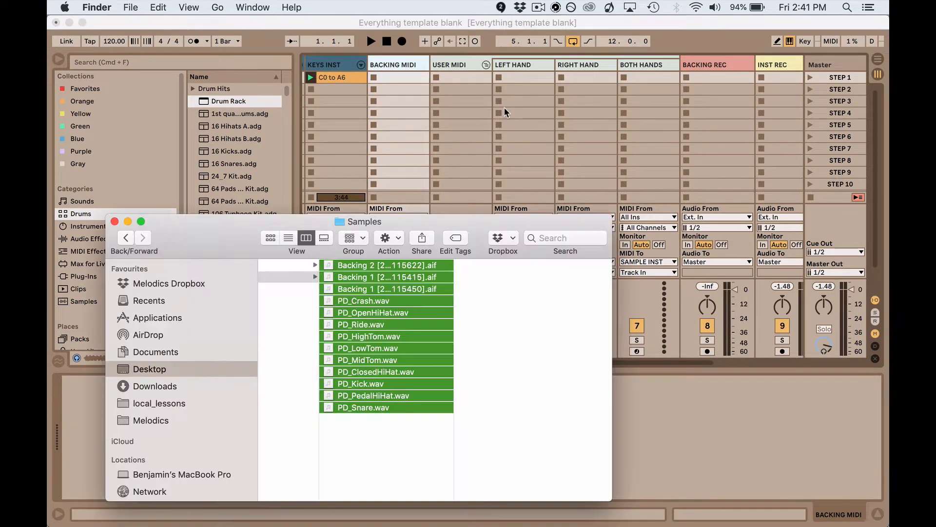
key(Left)
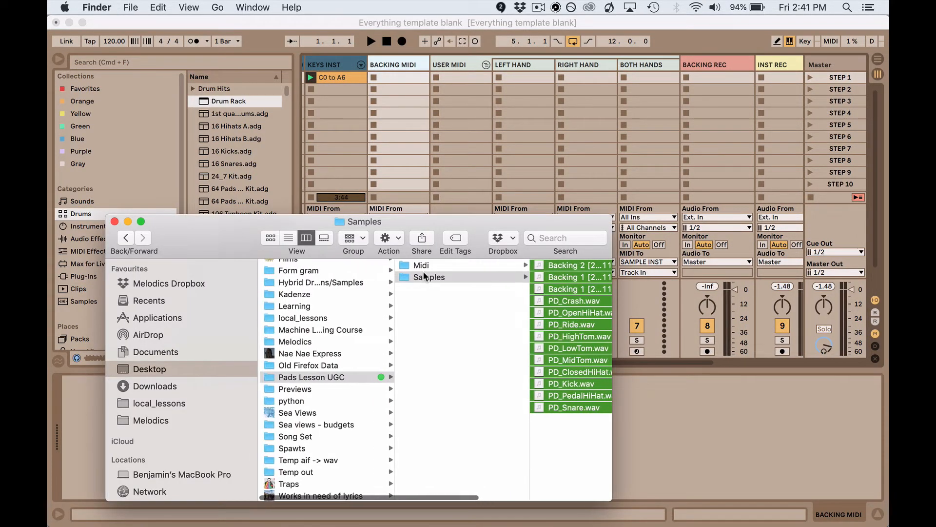
key(Up)
click(529, 288)
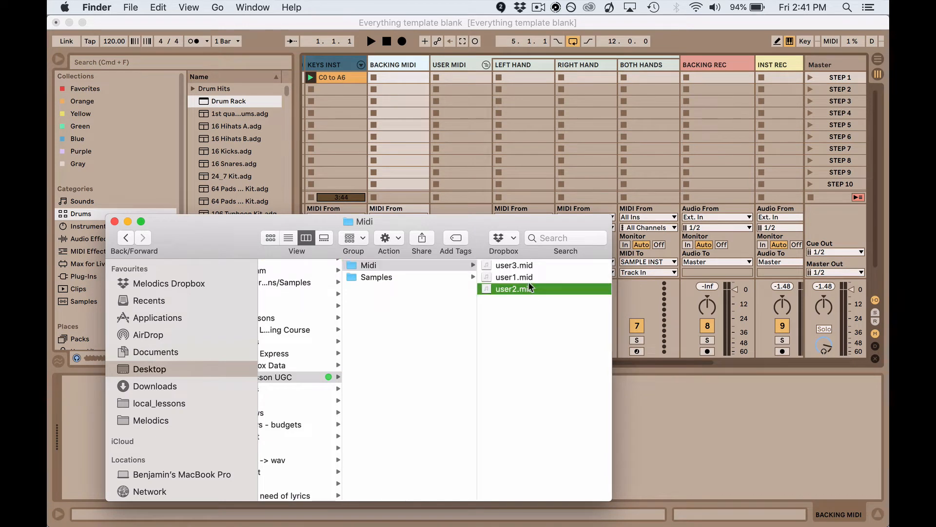
drag(352, 276, 648, 77)
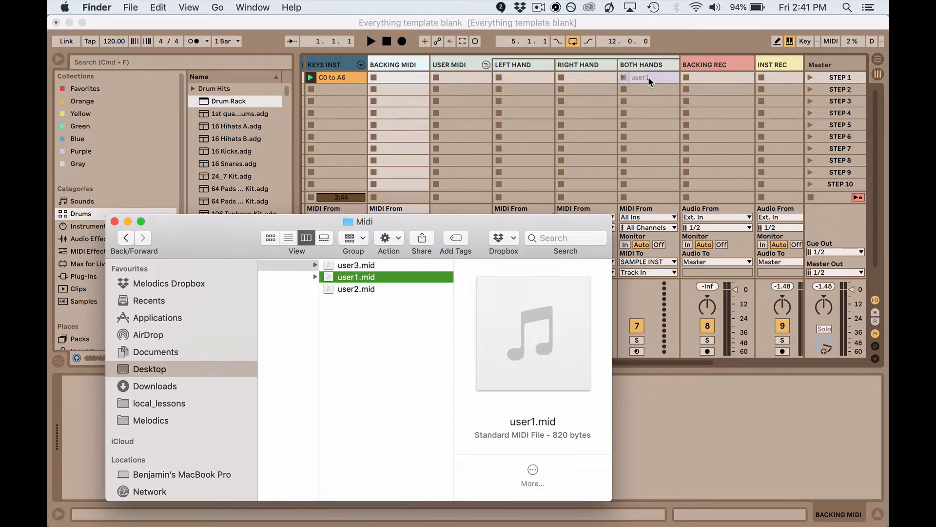
drag(350, 289, 643, 90)
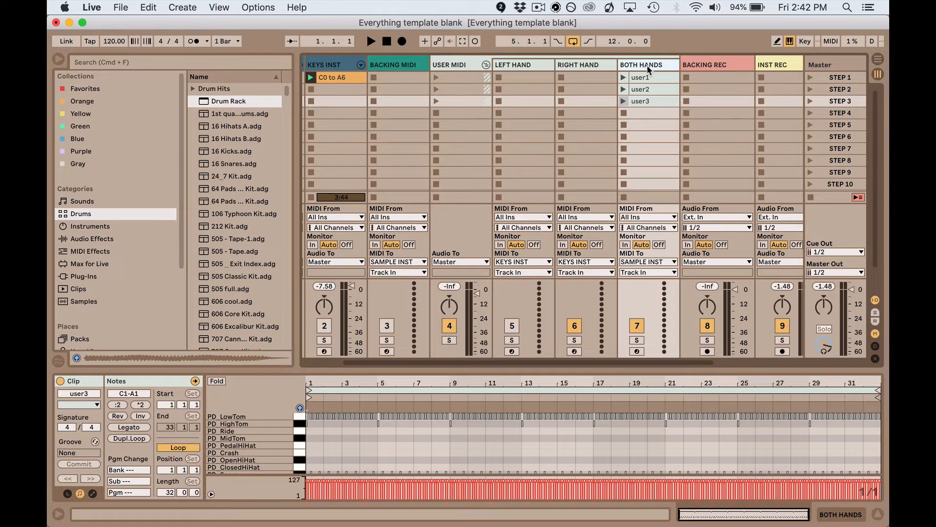
click(649, 102)
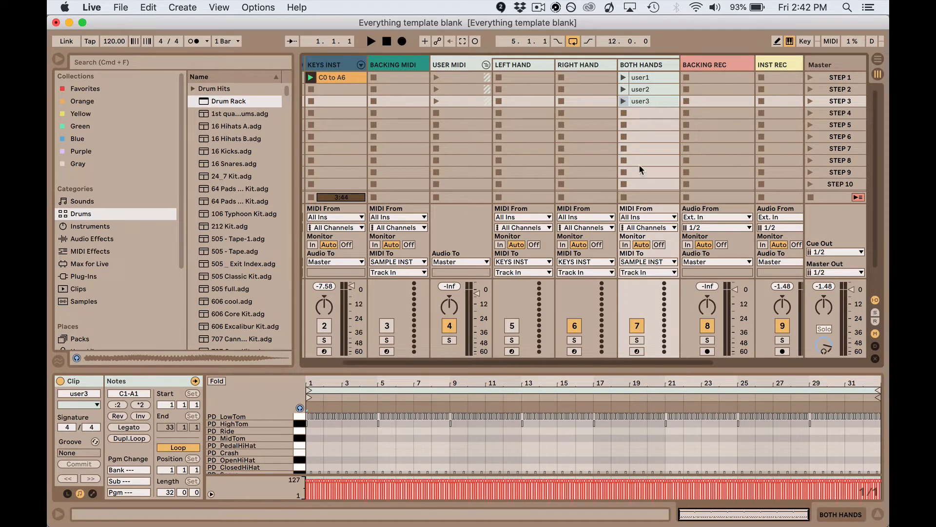
Delete all scenes from STEP 4 onward
scroll(640, 169, left, 2)
click(335, 75)
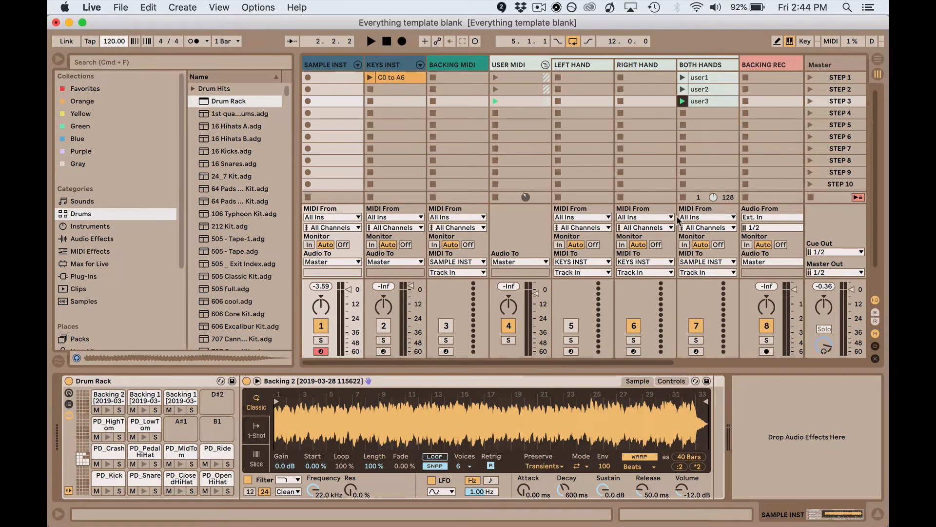
click(840, 113)
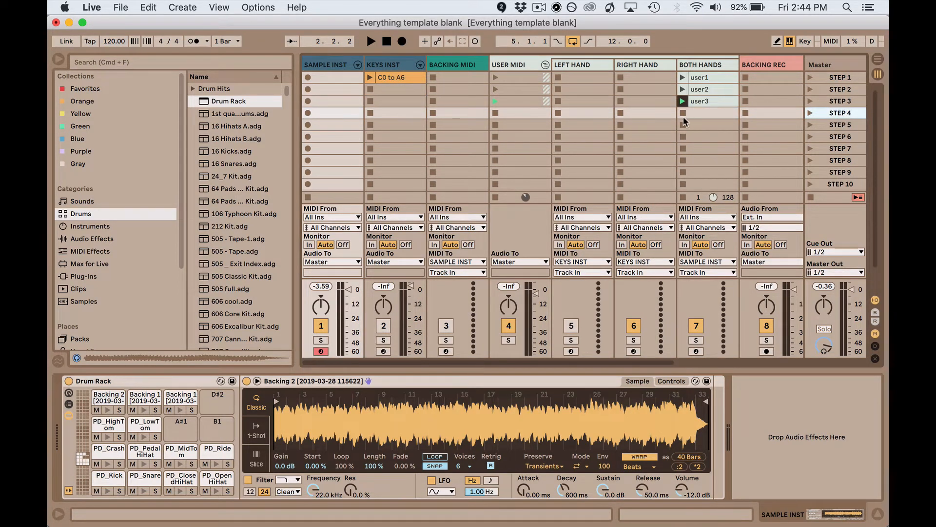
scroll(799, 137, down, 3)
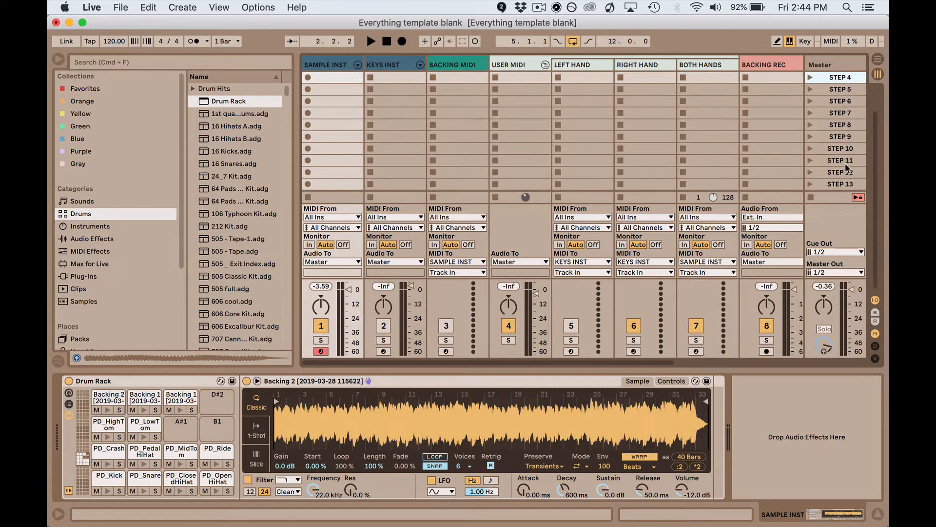
shift+click(847, 184)
key(Delete)
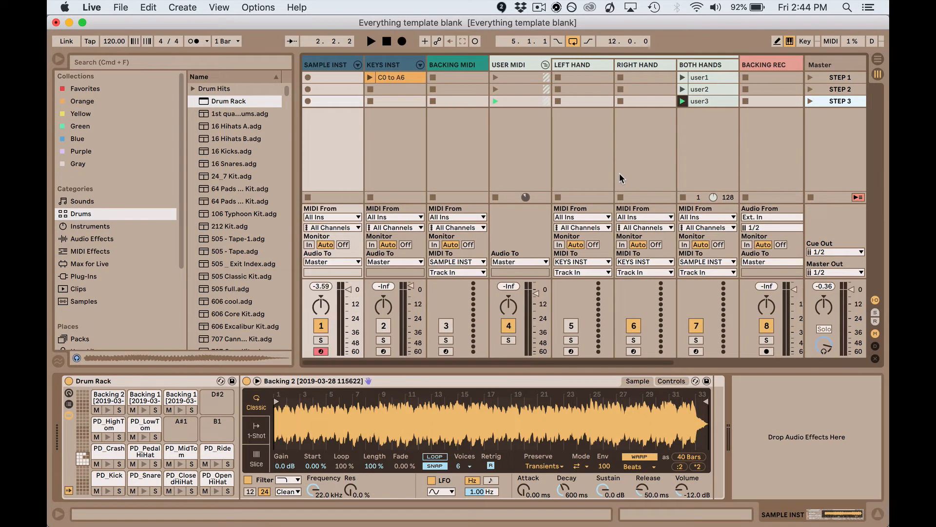
Set the project tempo to 100 BPM
click(110, 41)
text(111)
key(Return)
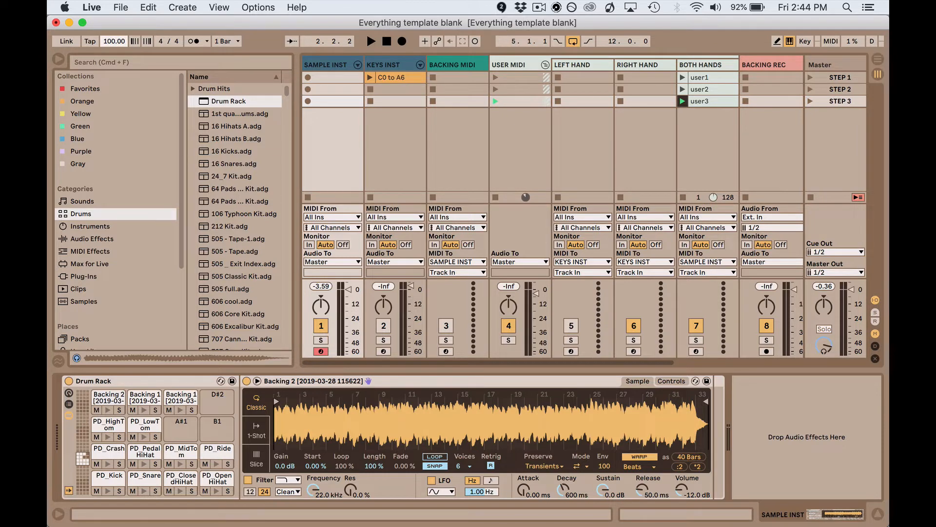
Rename the STEP 1 scene as "basic beat"
click(711, 100)
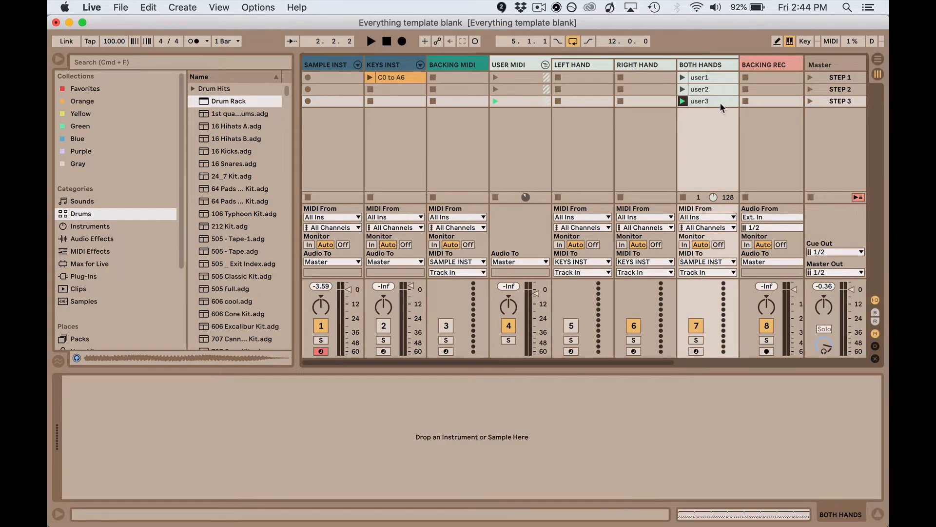
click(833, 81)
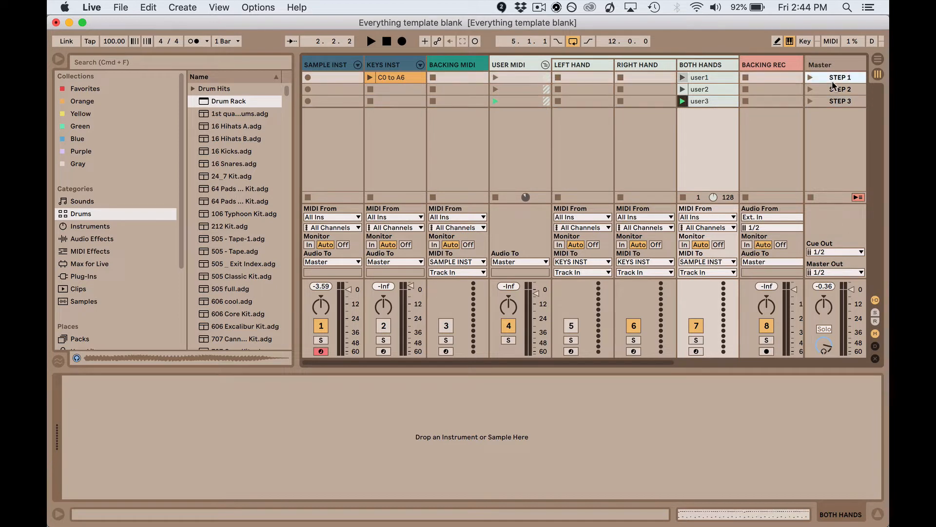
key(super+r)
text(basi)
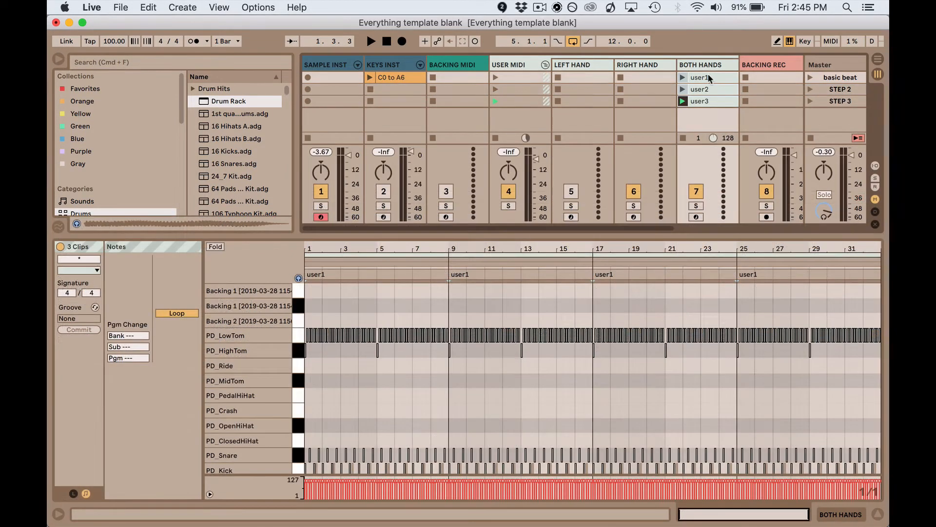
Copy the user1, user2 and user3 clips from BOTH HANDS into the same scenes of the BACKING MIDI track
drag(708, 73, 465, 75)
click(467, 77)
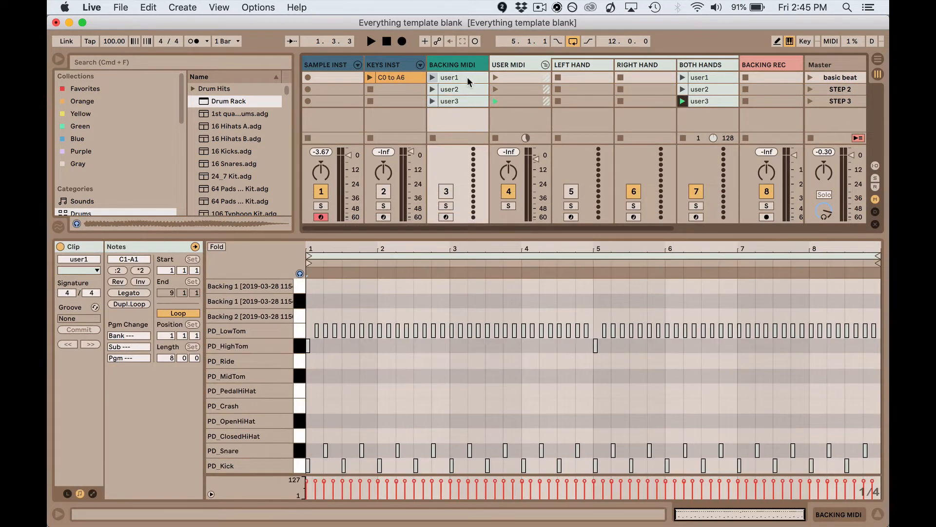
click(469, 98)
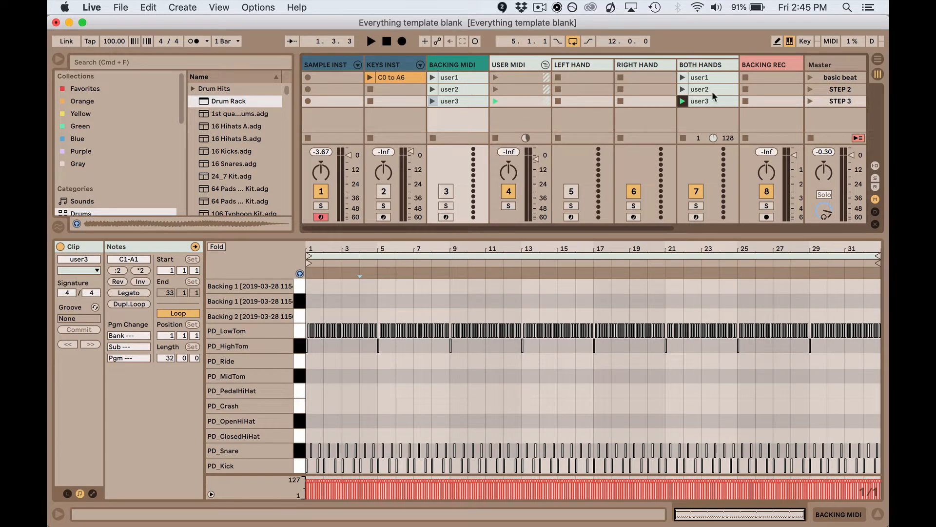
click(710, 77)
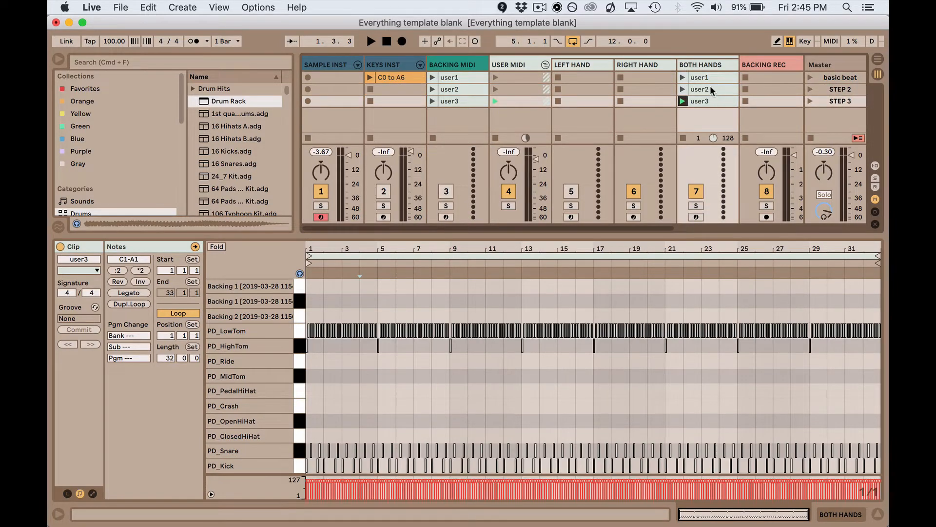
Replace all notes in the first BACKING MIDI clip with a one-bar C2 note starting at bar 1
click(455, 78)
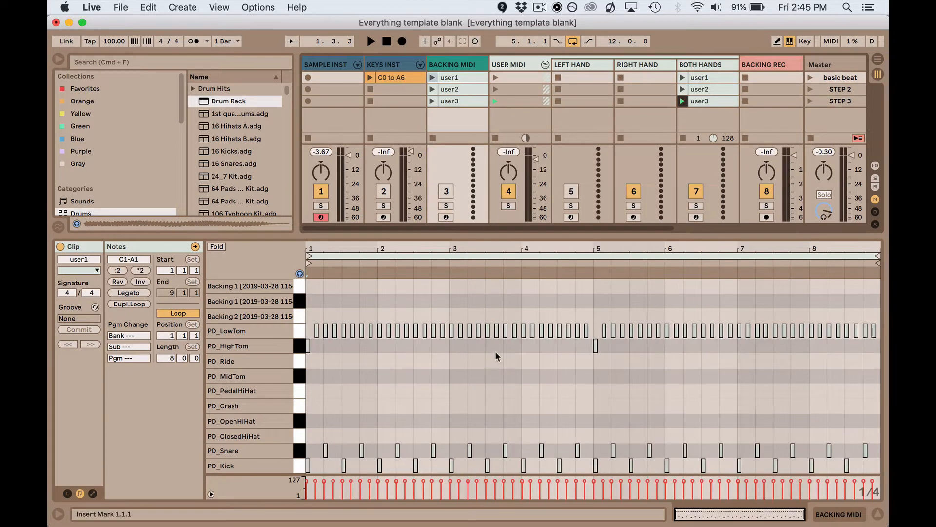
click(504, 385)
key(cmd+a)
key(Delete)
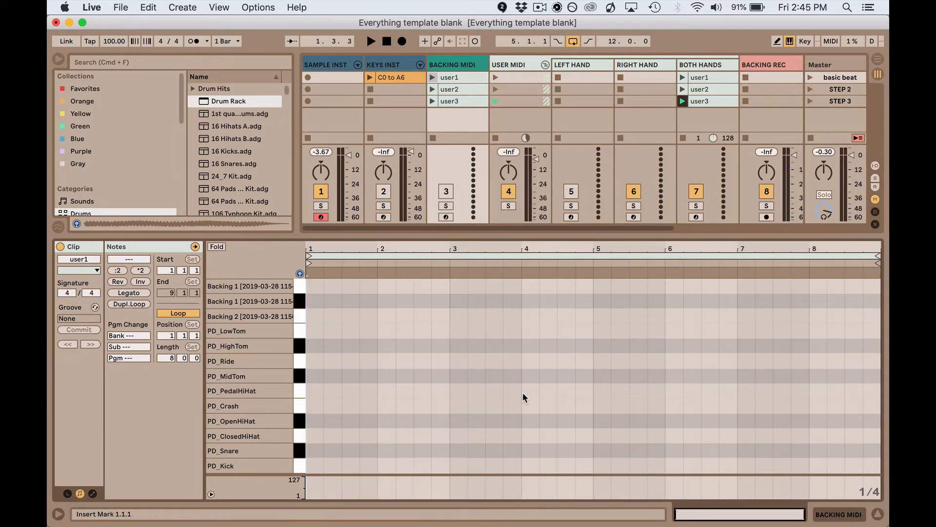
double_click(315, 316)
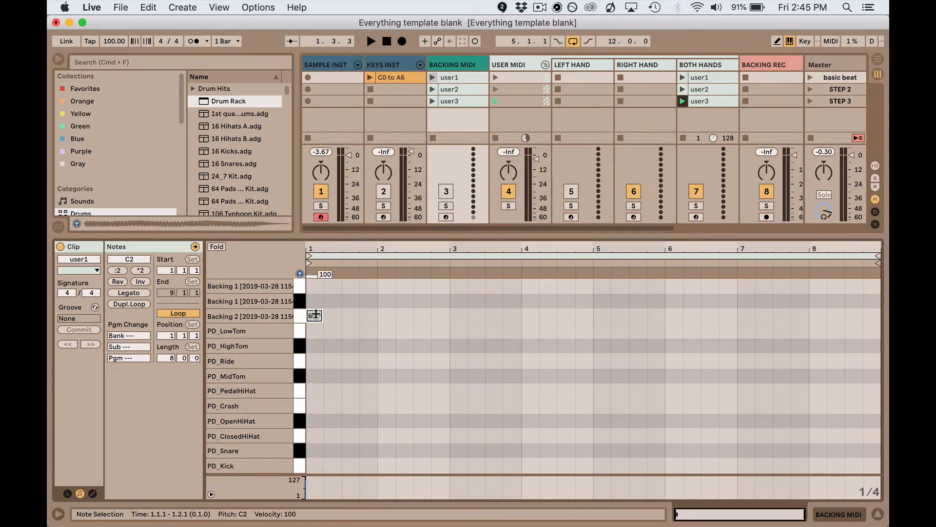
drag(321, 317, 378, 317)
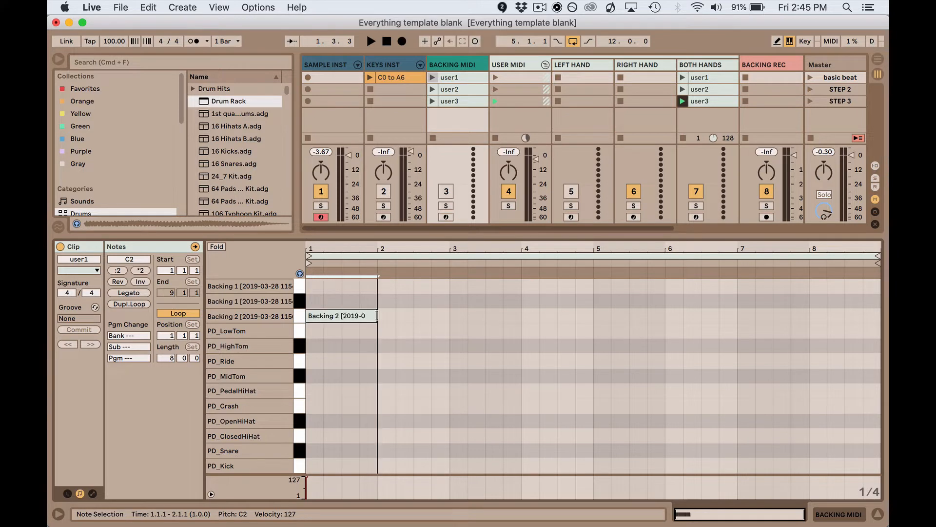
Rename the first BACKING MIDI clip as "backing1"
click(458, 77)
key(super+r)
text(backing)
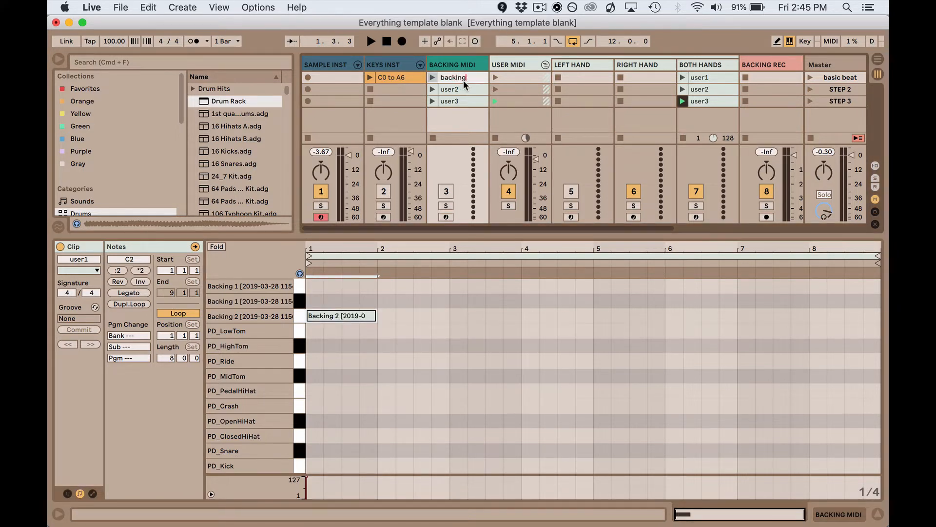
text(1)
Replace all notes in the second BACKING MIDI clip with a one-bar C#2 note starting at bar 1
click(466, 89)
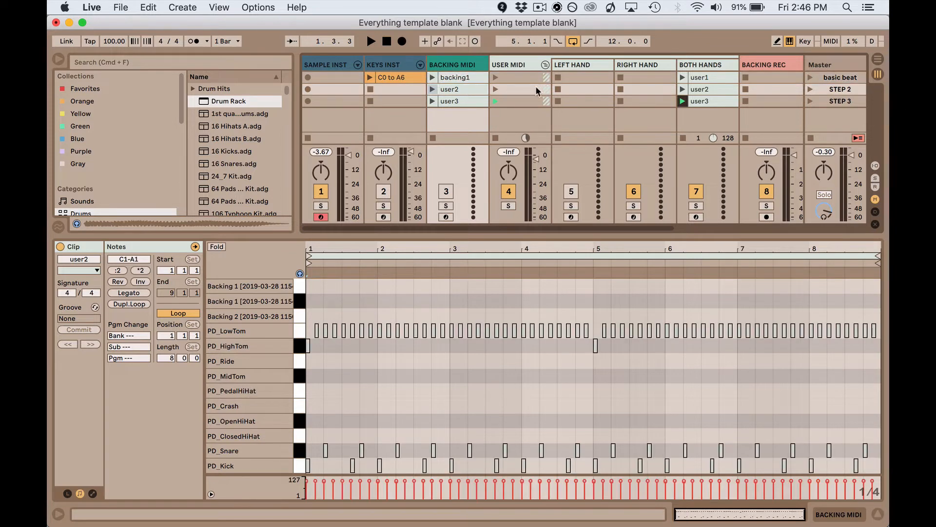
click(439, 360)
key(super+a)
key(Delete)
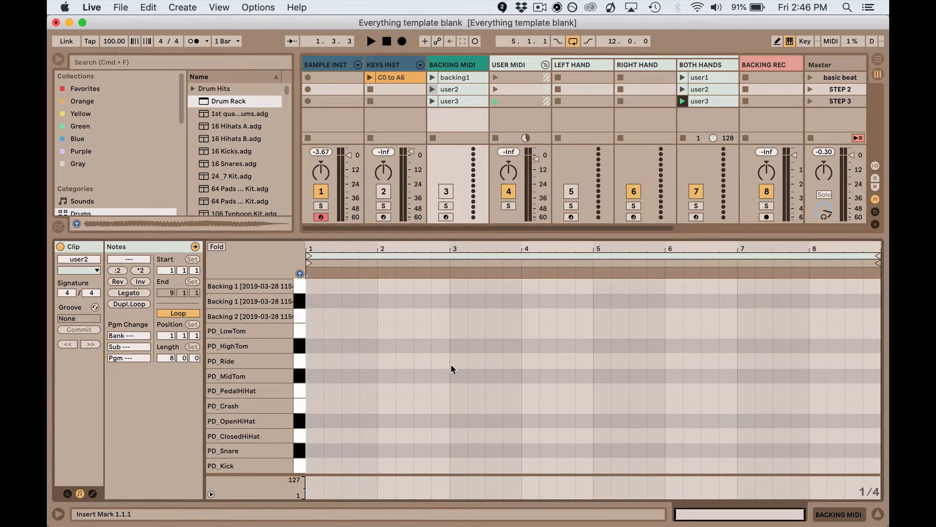
double_click(315, 301)
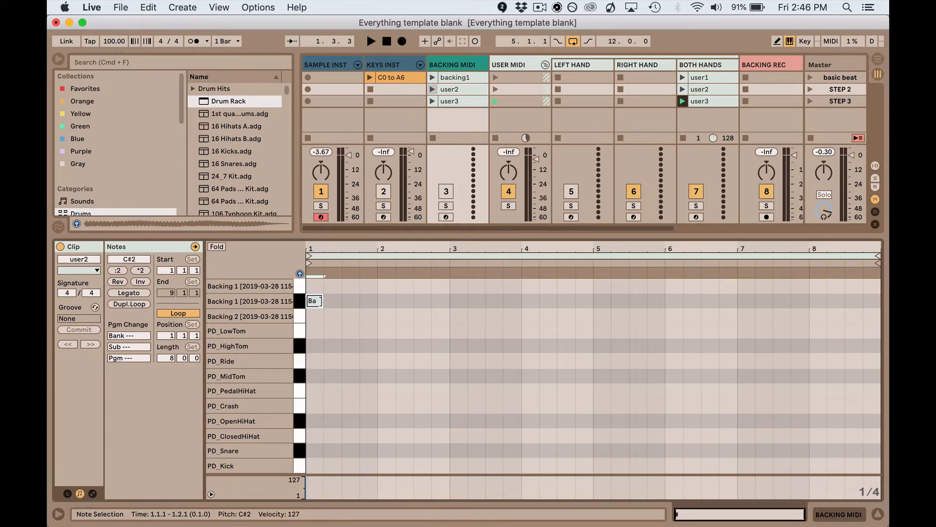
drag(320, 301, 382, 305)
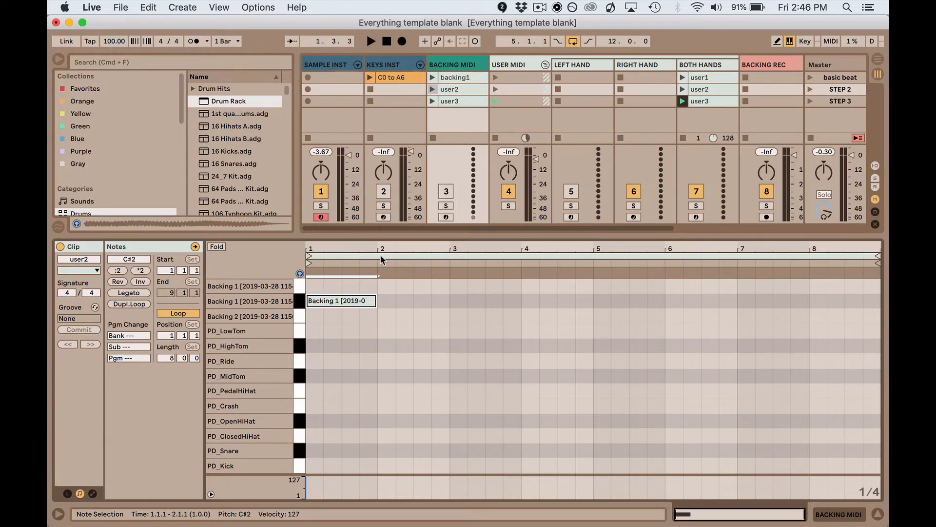
Rename the second and third BACKING MIDI clips as "backing2" and "backing3"
click(466, 92)
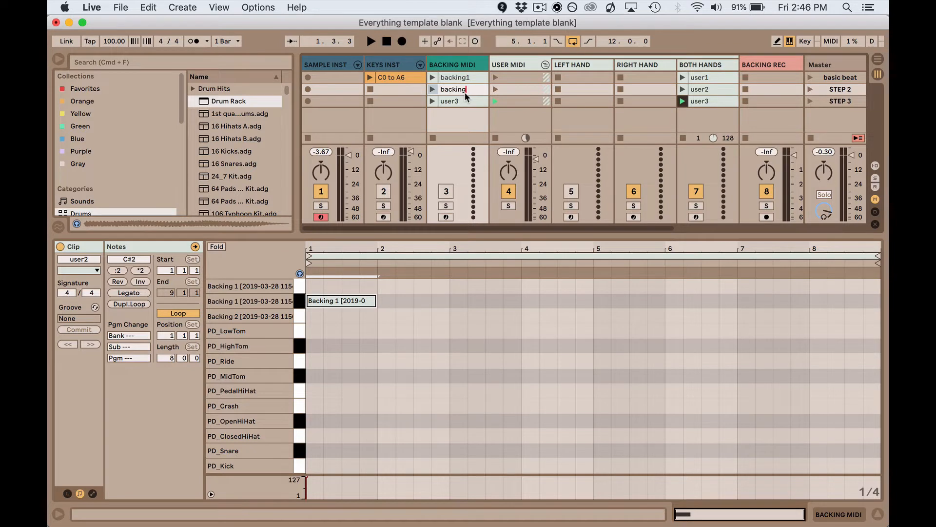
click(467, 101)
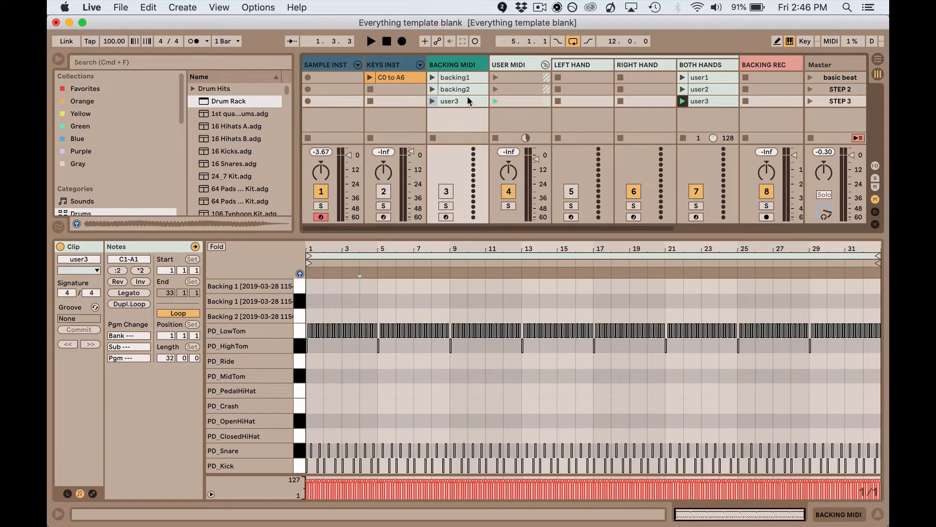
click(710, 103)
click(464, 102)
key(super+r)
key(BackSpace)
text(b)
key(Return)
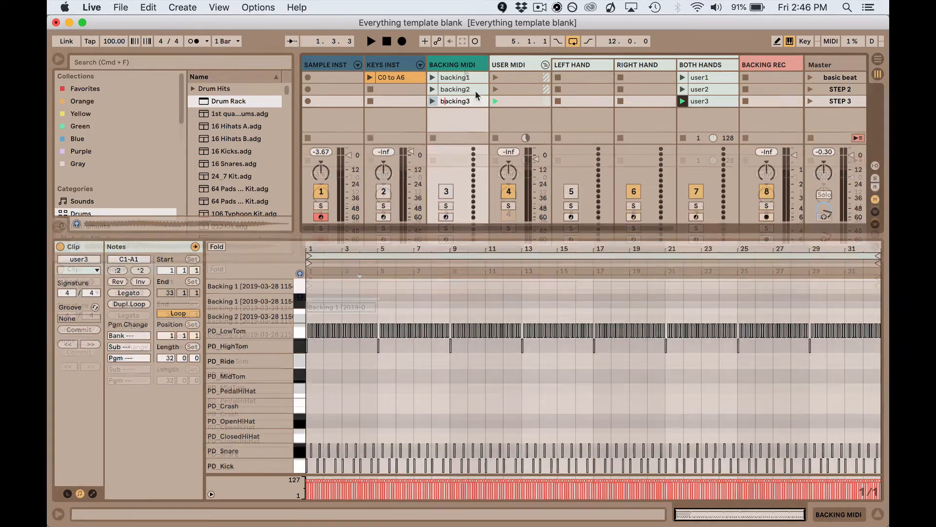
Rearrange the SAMPLE INST backing pads: the two Backing 1 samples on C2 and C#2, Backing 2 on D2
click(467, 91)
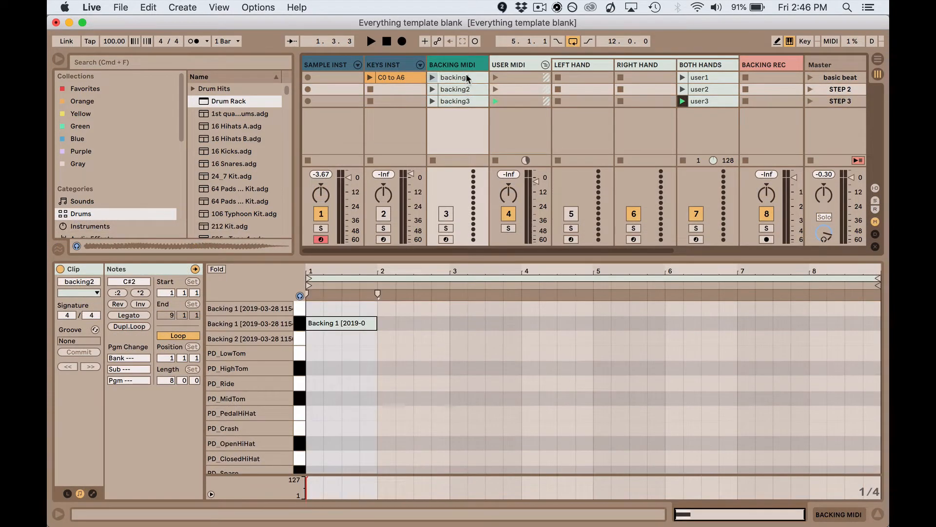
click(468, 79)
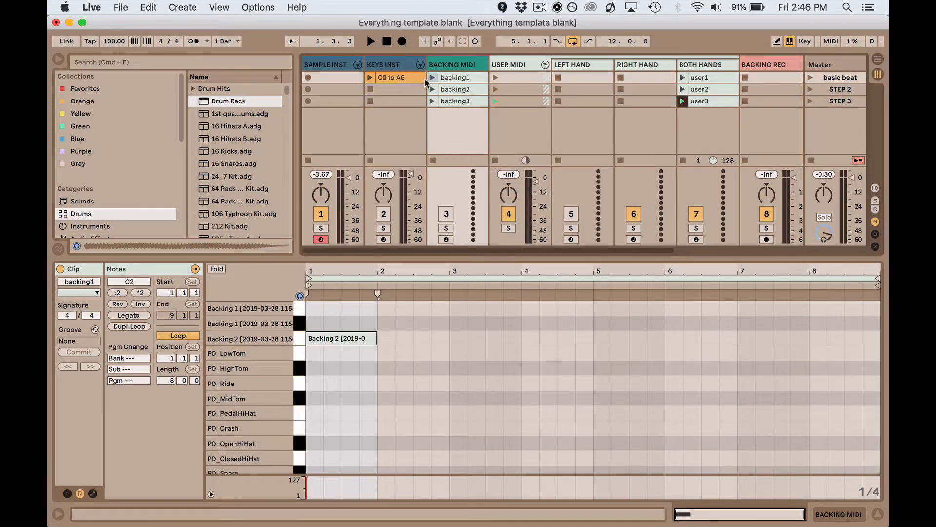
click(335, 65)
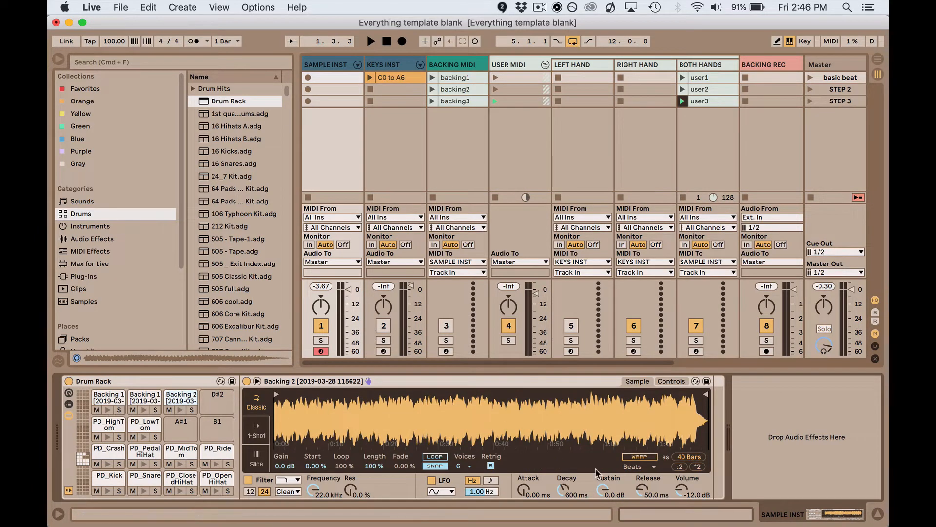
Check the sample on Drum Rack pad C2 and play the basic beat scene
click(107, 404)
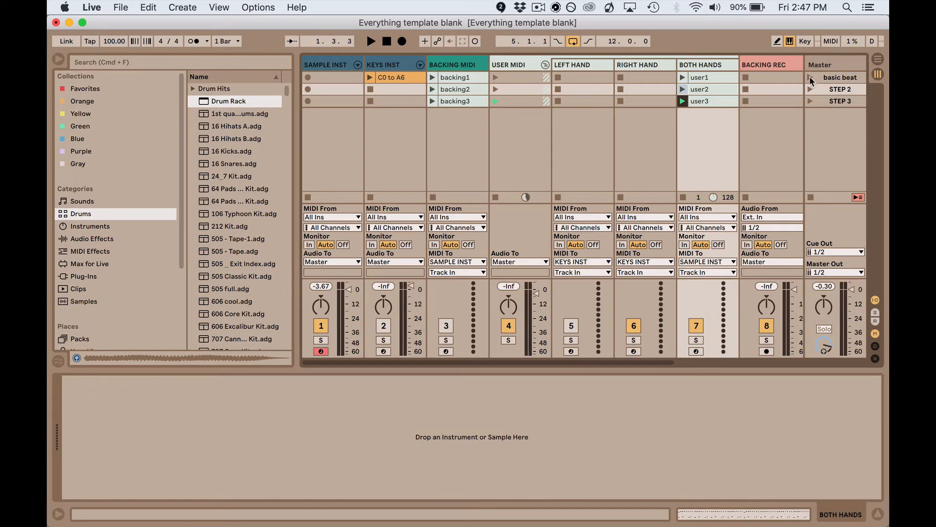
click(810, 77)
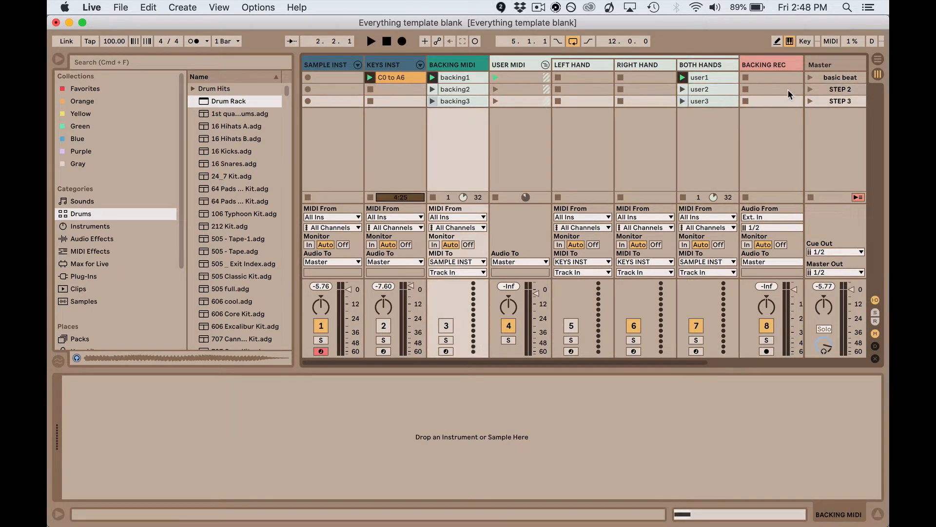
Activate the BACKING MIDI track and audition the basic beat scene with it, then stop playback
click(810, 76)
key(XF86AudioRaiseVolume)
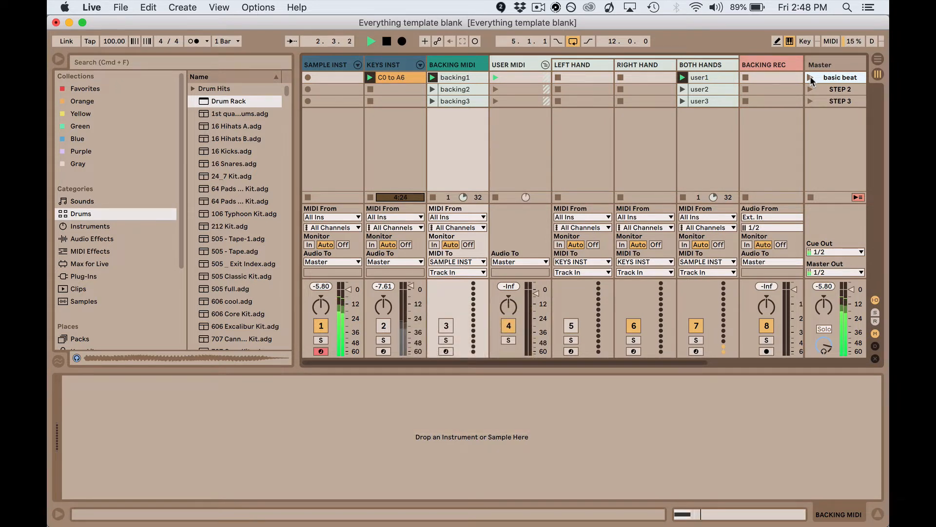
key(space)
click(450, 324)
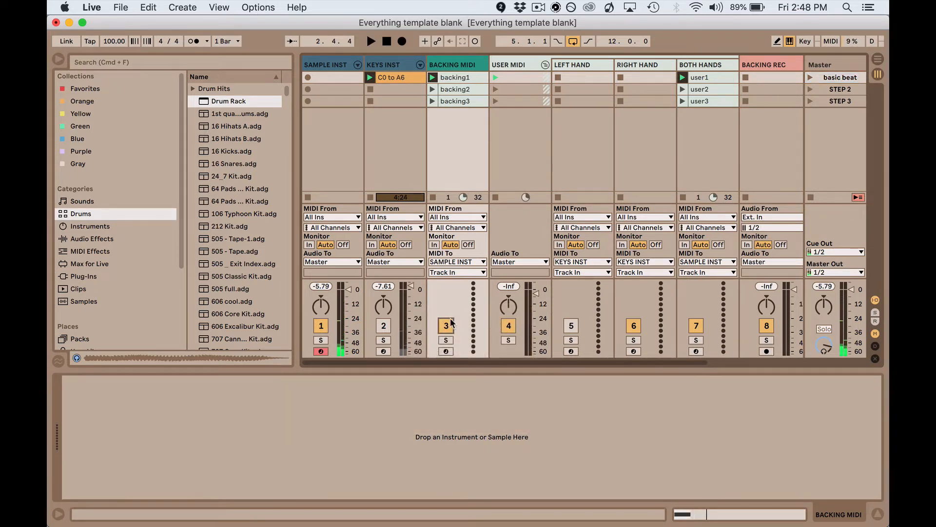
click(810, 77)
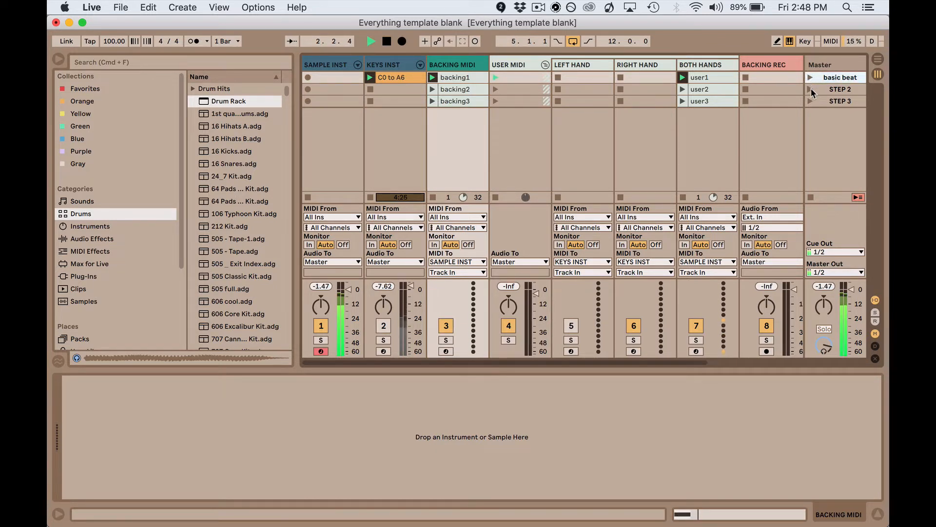
key(space)
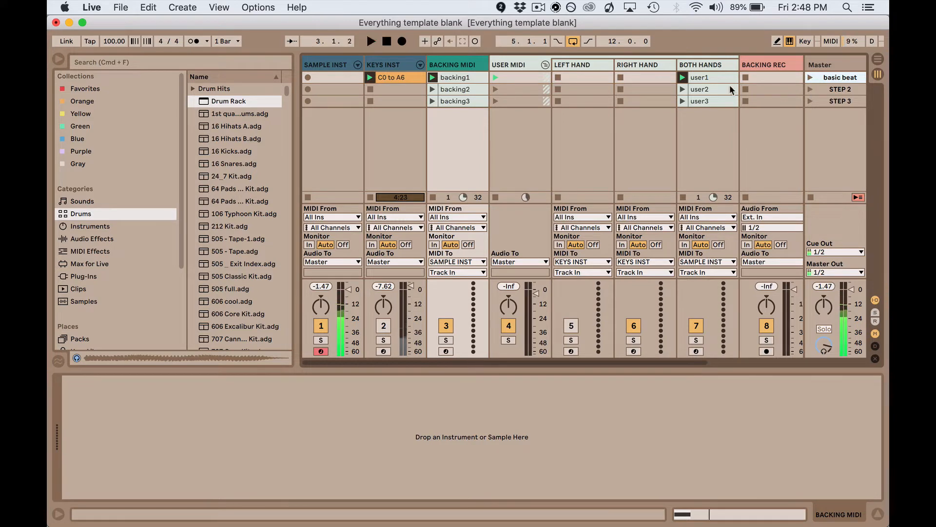
Swap the SAMPLE INST cymbal pads so PD_Crash sits on G#1 and PD_Ride on A1, and audition the basic beat scene
click(701, 64)
click(313, 67)
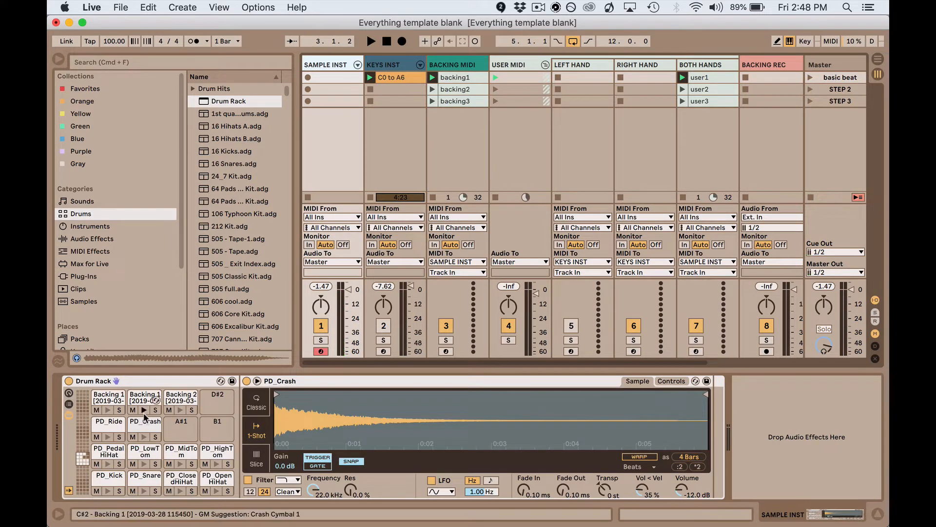
mouse_move(109, 428)
mouse_down()
mouse_move(181, 428)
mouse_move(110, 429)
mouse_up()
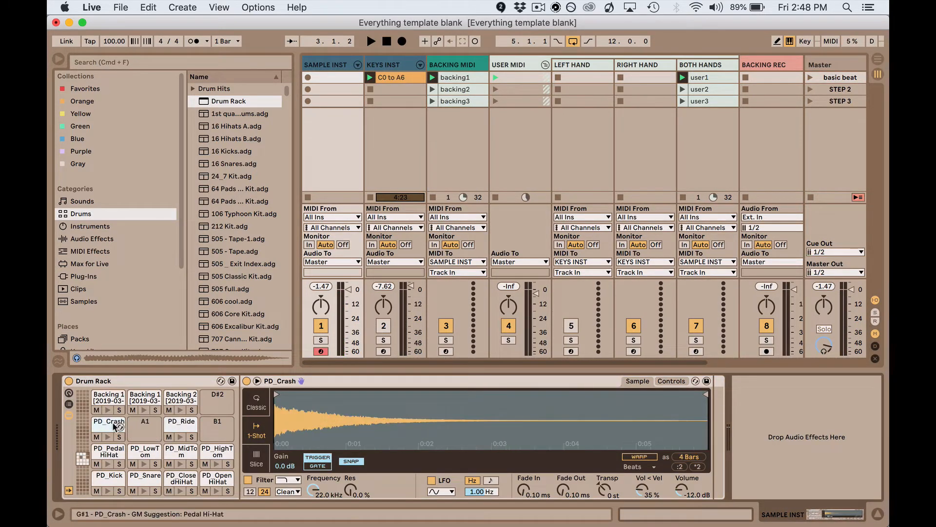
drag(180, 428, 145, 429)
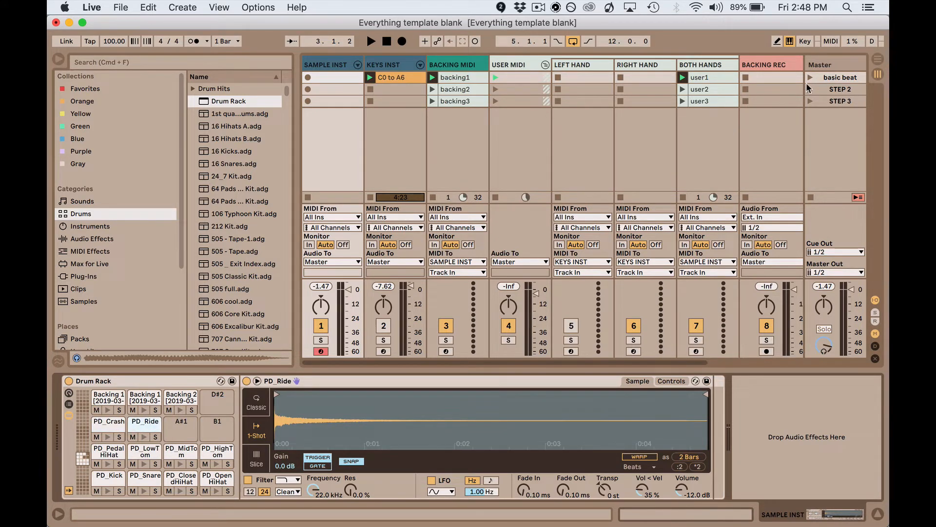
click(809, 77)
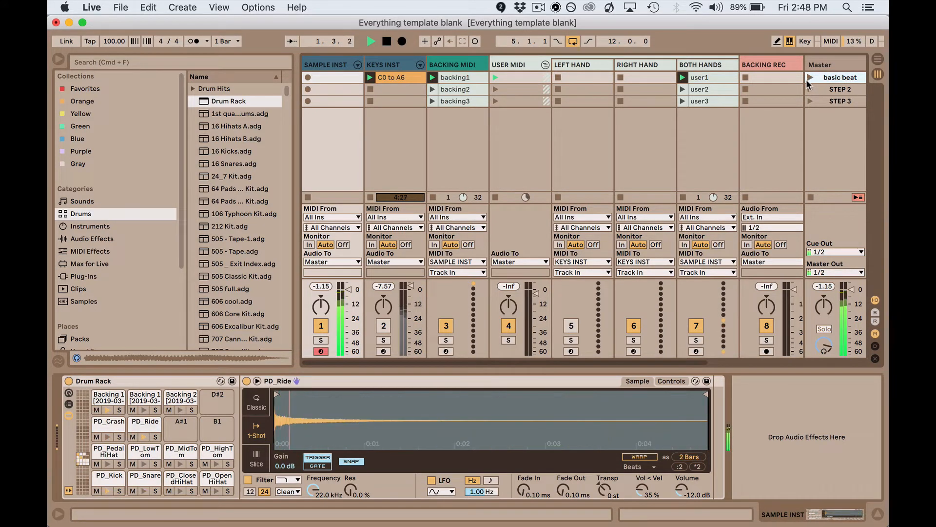
key(space)
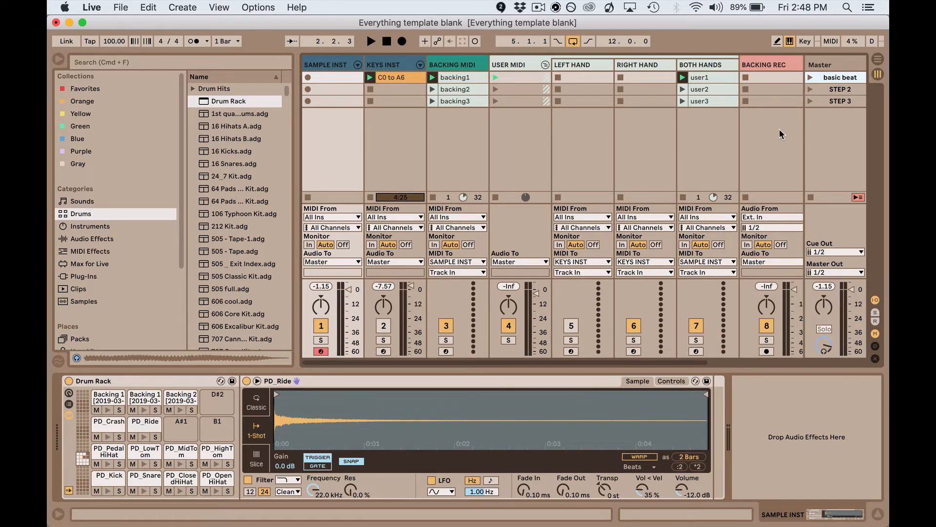
Show the current project's files and save the Live Set under the new name "UGC pads test"
scroll(117, 195, down, 4)
click(129, 266)
click(103, 280)
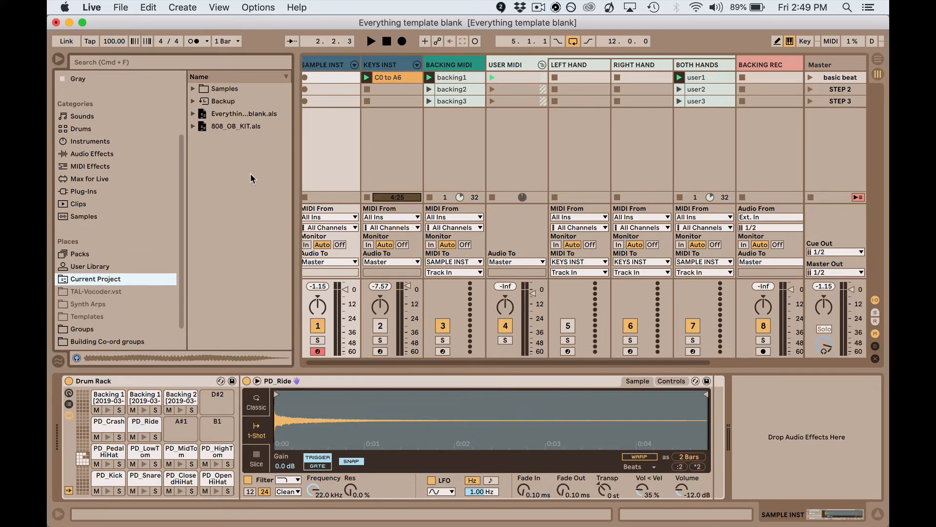
click(121, 6)
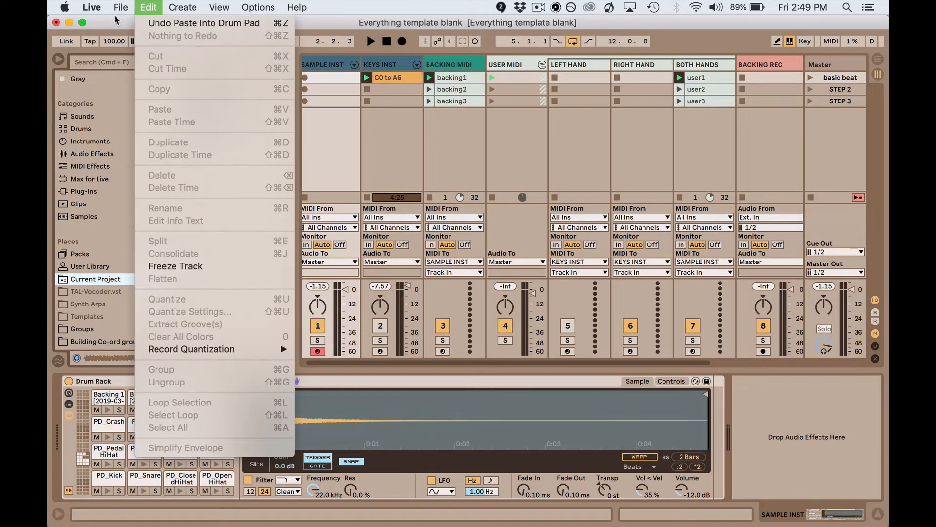
click(275, 28)
click(120, 7)
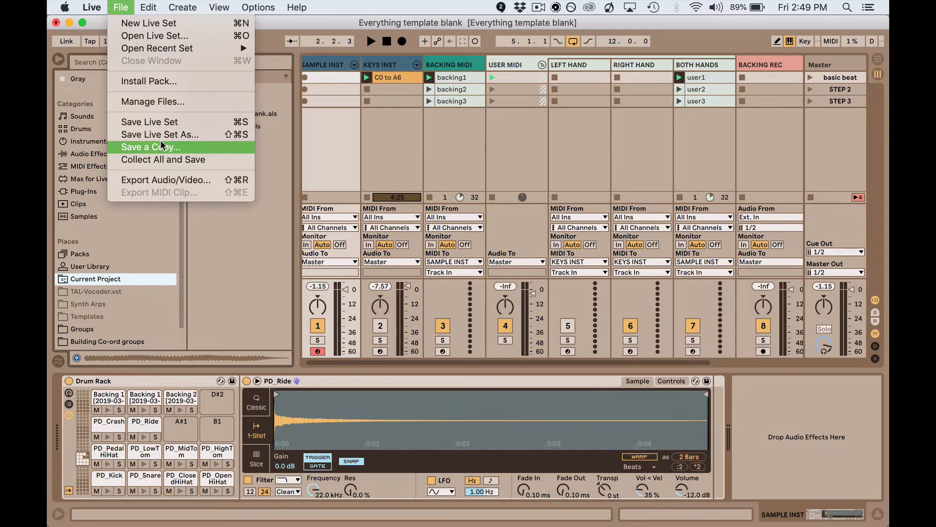
click(184, 135)
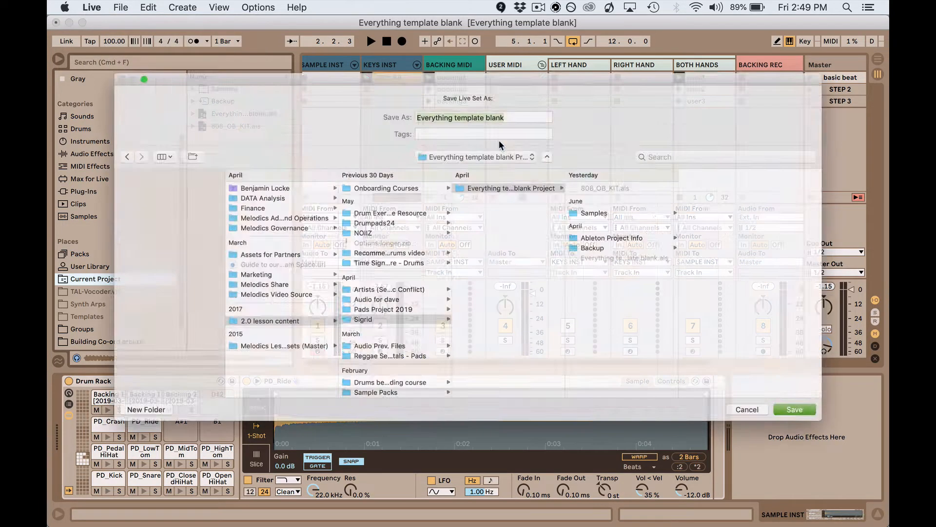
key(BackSpace)
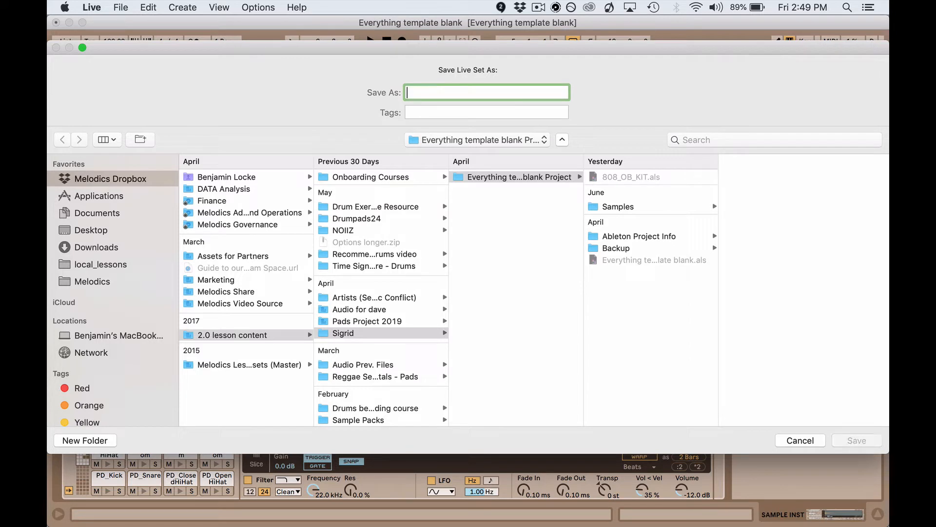
text(UGC pads test)
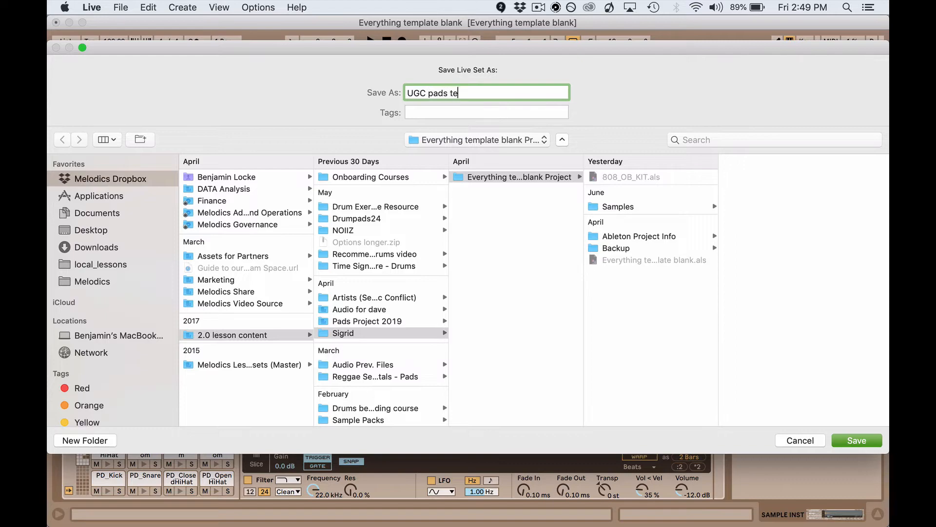
click(857, 440)
Collect all and save, copying files from elsewhere, other Projects and the User Library but not from Factory Packs
click(121, 7)
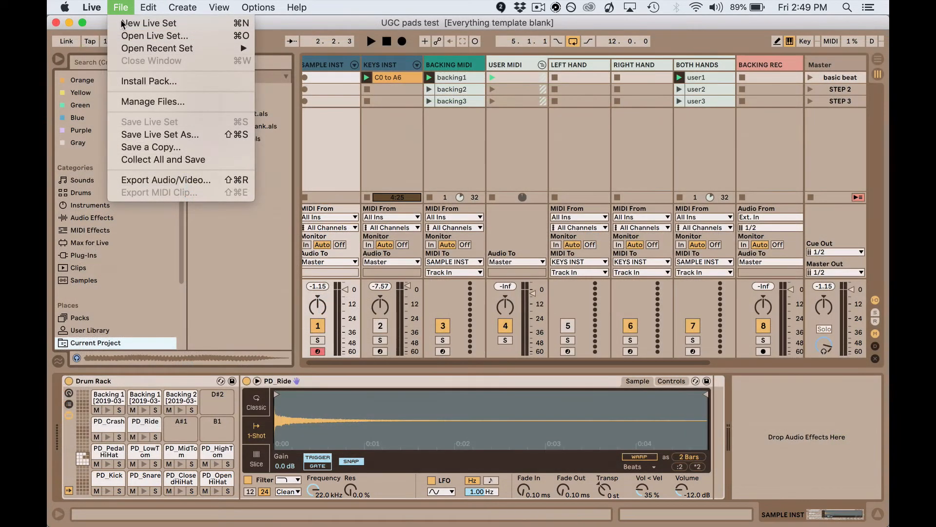
click(150, 162)
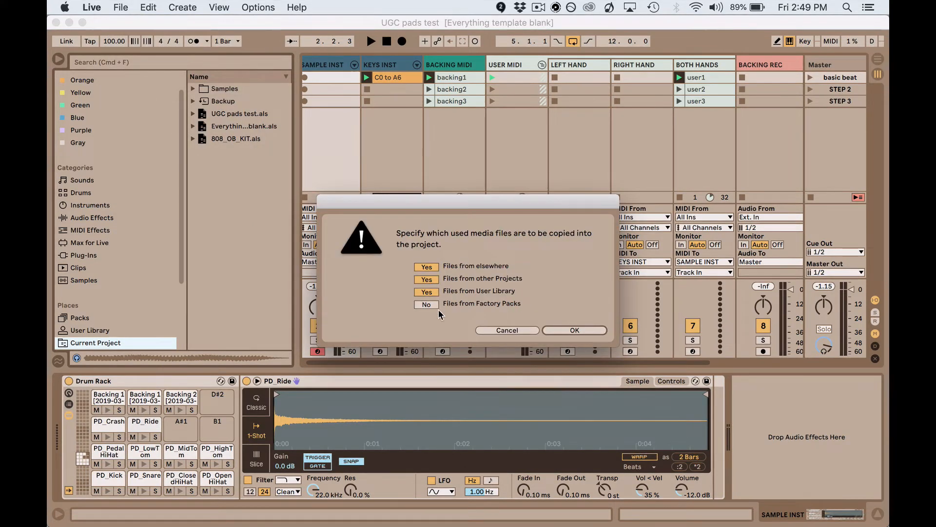
click(605, 331)
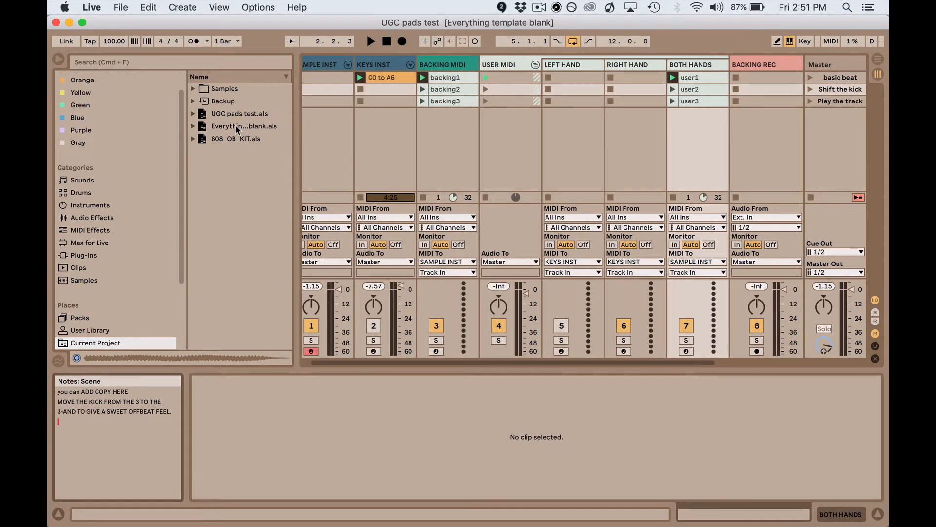
Import UGC pads test.als from the current project into Melodics as a pads lesson
drag(233, 116, 277, 155)
key(super+Tab)
key(super+Tab)
key(super+Tab)
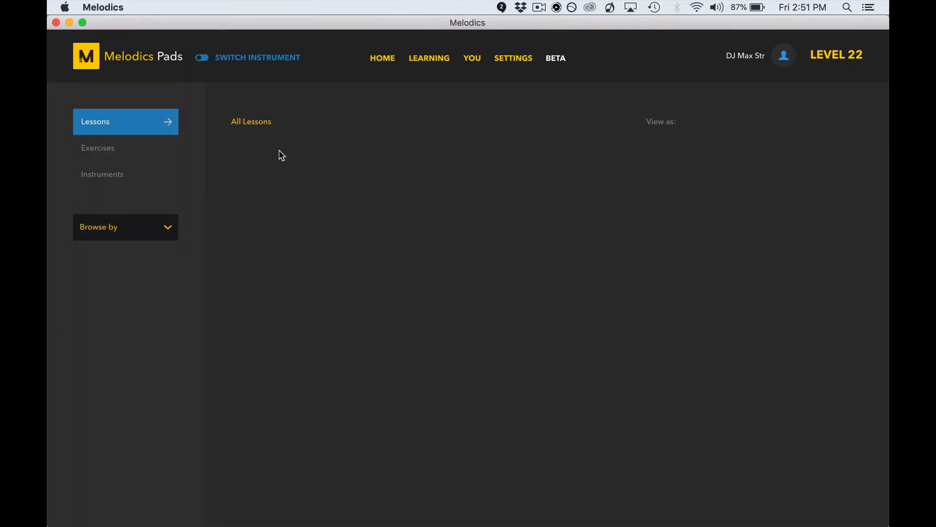
drag(551, 66, 448, 258)
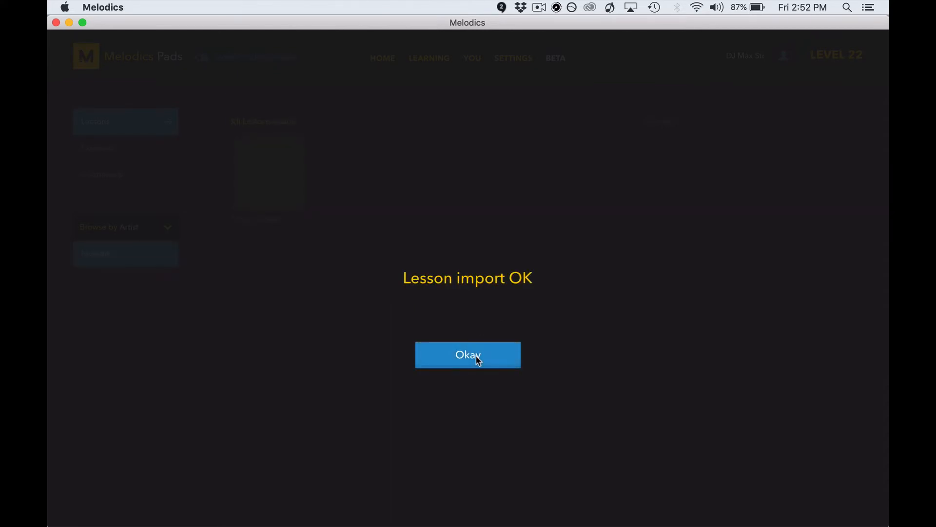
click(478, 360)
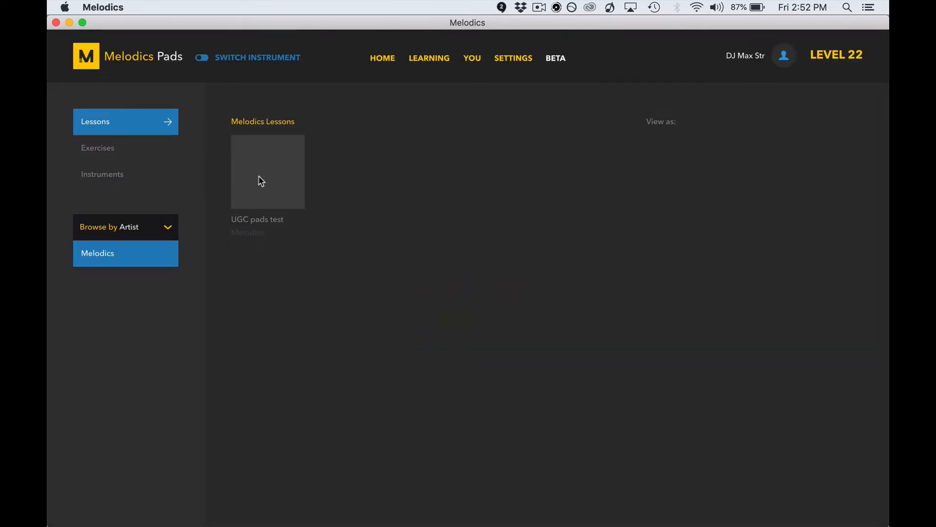
Open the UGC pads test lesson and remove the PD_PedalHiHat pad from the layout of step 2
mouse_move(259, 179)
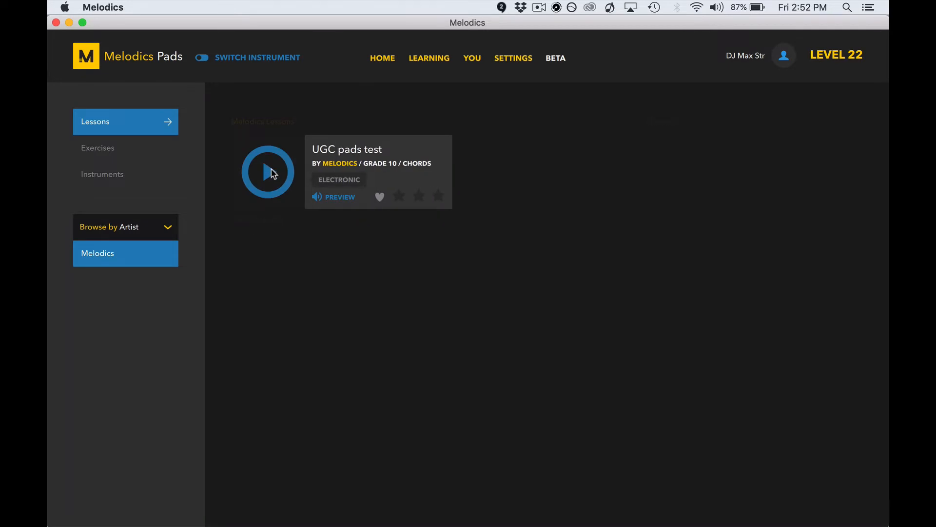
click(271, 173)
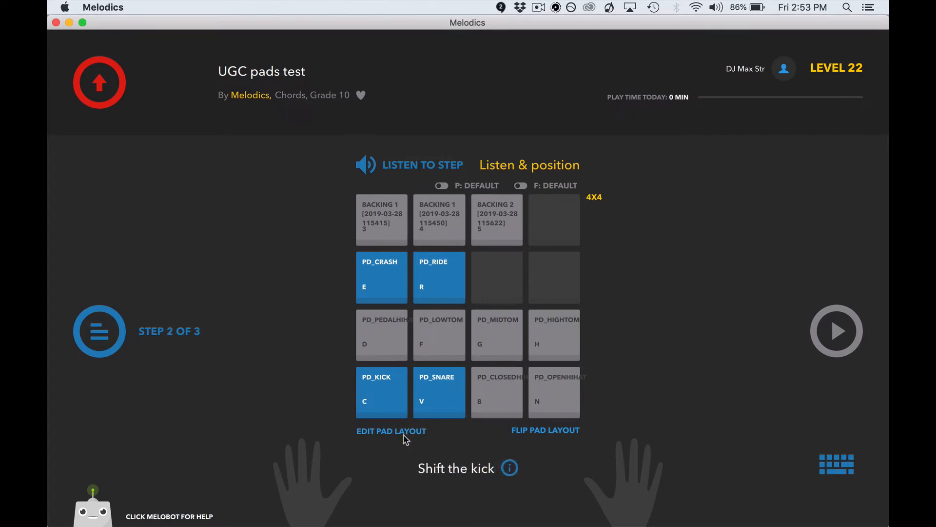
click(404, 439)
click(382, 335)
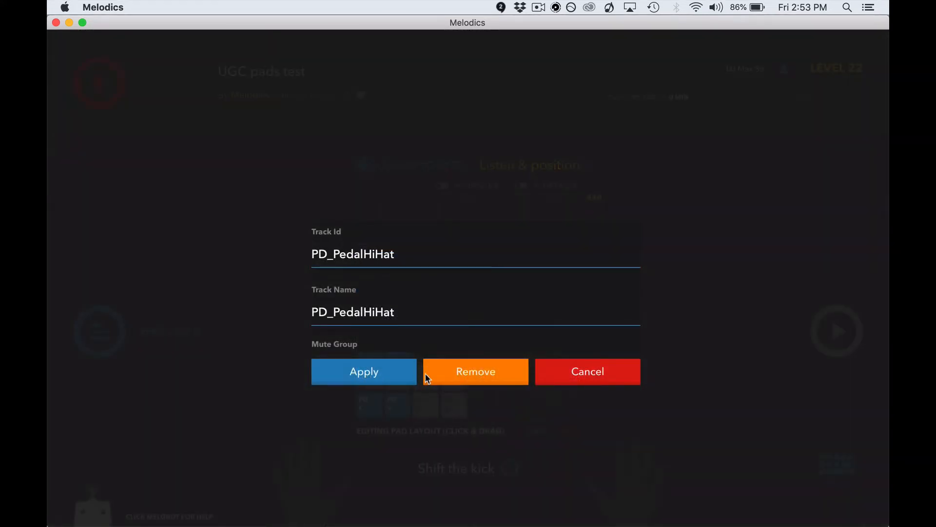
click(481, 373)
Shorten the PD_LowTom pad's track ID and track name to "LowTom"
click(396, 374)
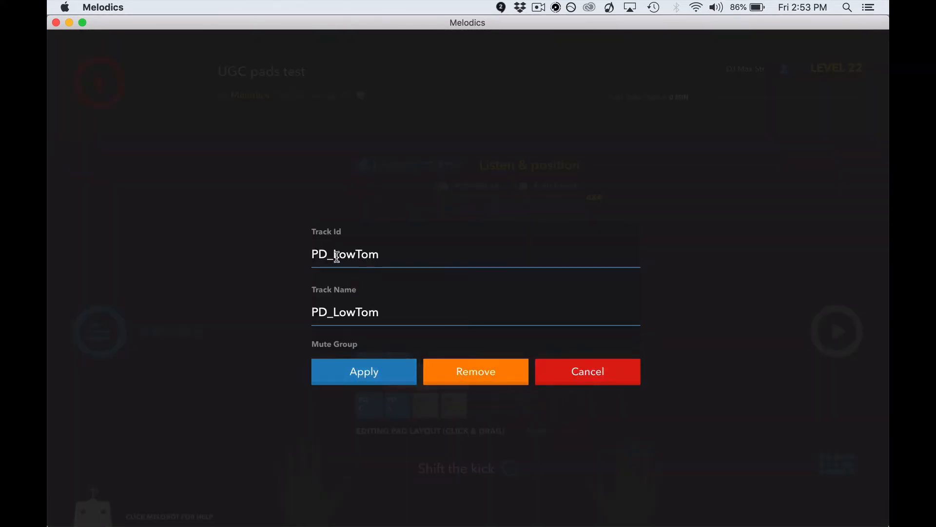
drag(336, 256, 245, 259)
key(BackSpace)
drag(339, 312, 272, 307)
key(BackSpace)
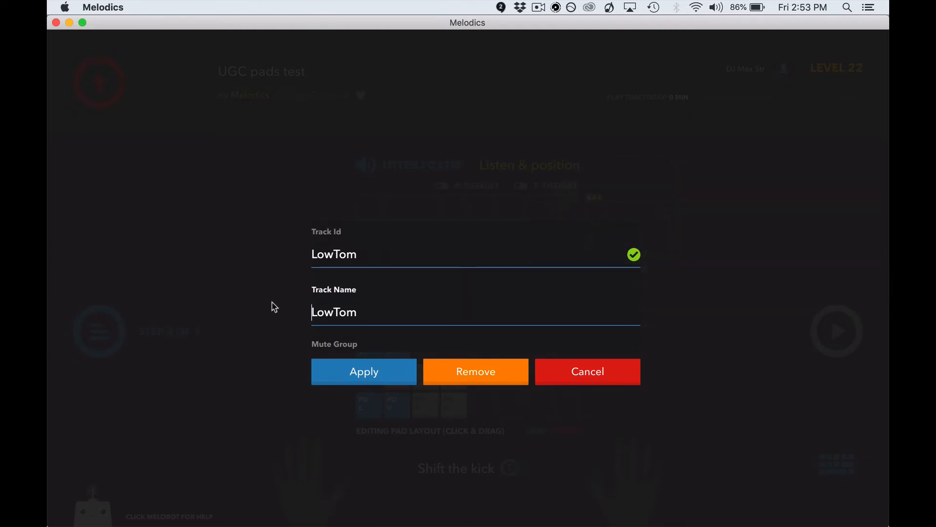
Remove the remaining unused drum pads and all backing pads, and move the crash and ride pads into the lowest row beside the snare
click(422, 317)
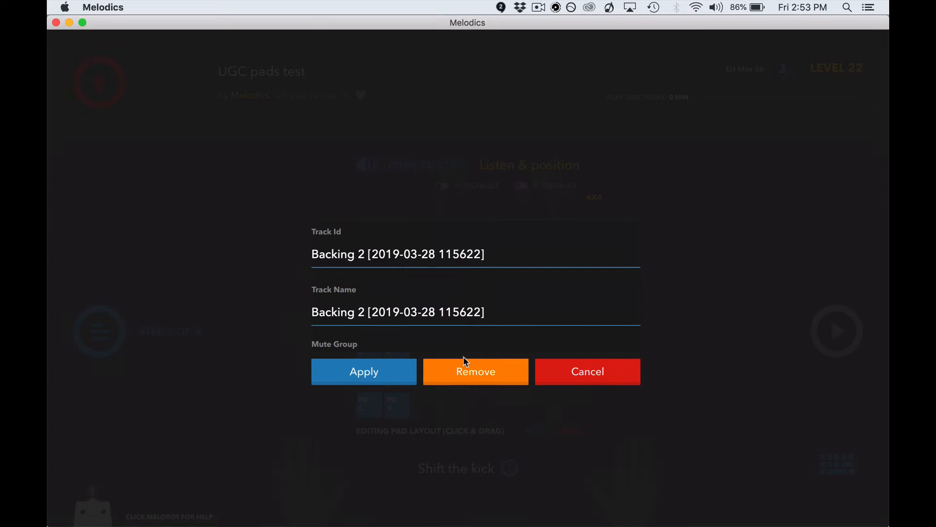
click(464, 363)
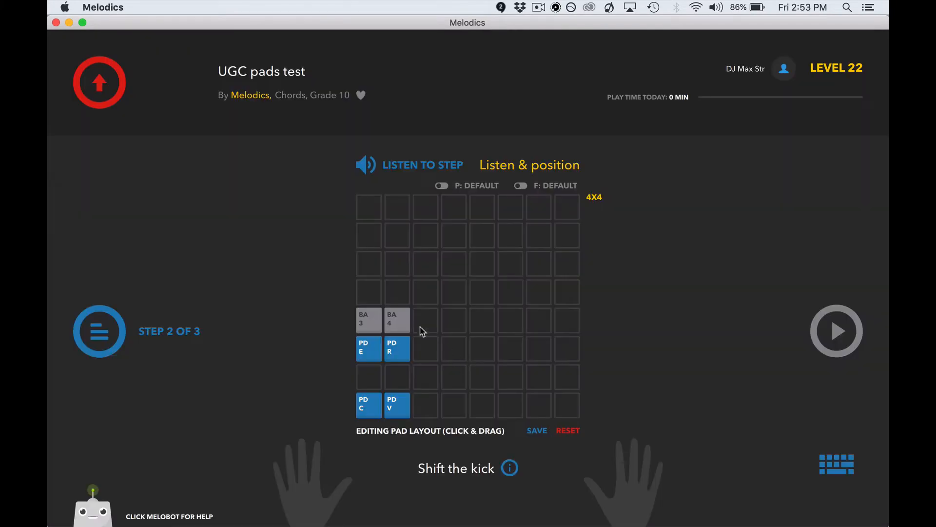
click(398, 316)
click(463, 370)
click(374, 327)
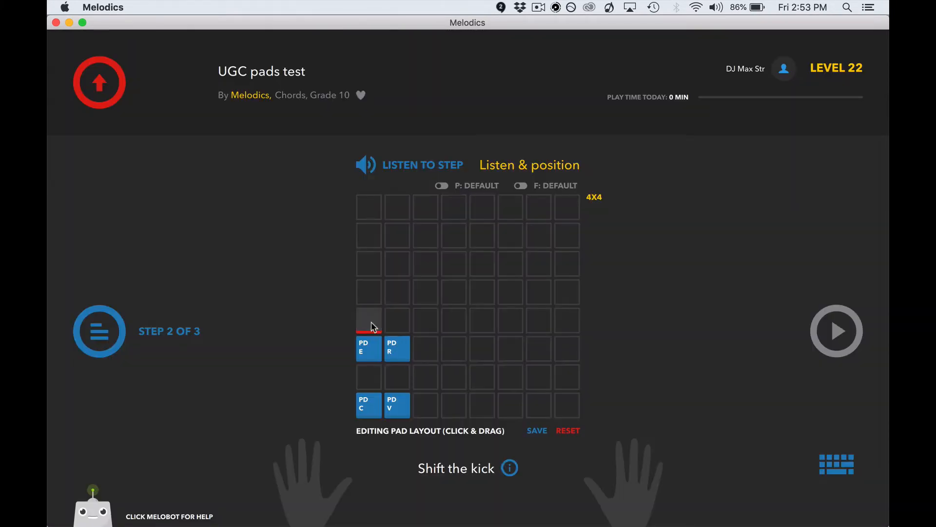
click(442, 368)
drag(376, 358, 455, 408)
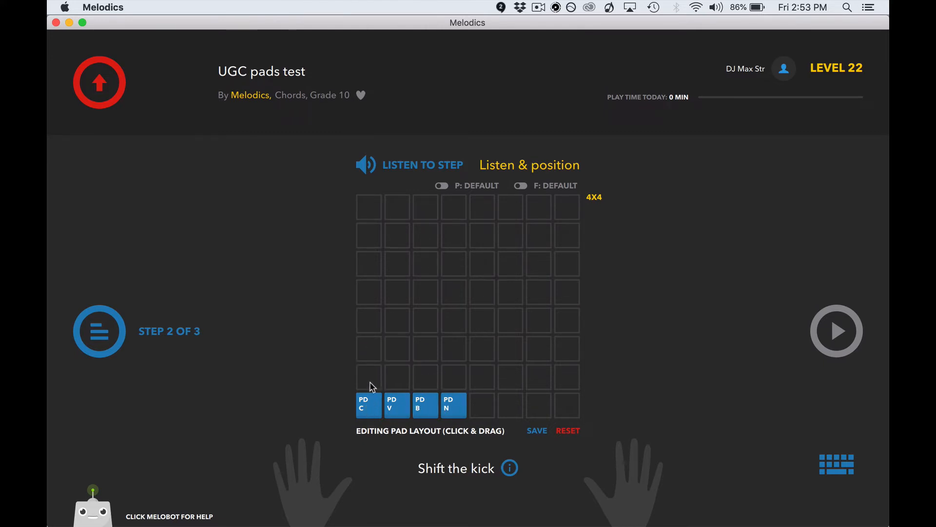
Assign left-hand finger 2 to the kick pad and left-hand finger 1 to the snare pad
click(371, 409)
click(319, 432)
mouse_move(312, 435)
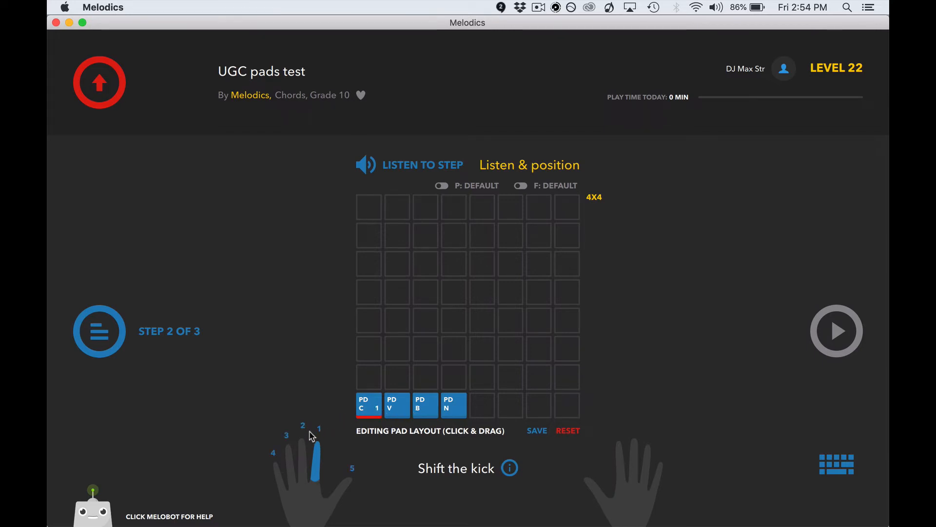
click(396, 405)
click(317, 432)
click(376, 409)
click(305, 427)
Assign right-hand finger 1 to the crash pad and finger 2 to the ride pad, and save the pad layout
click(429, 408)
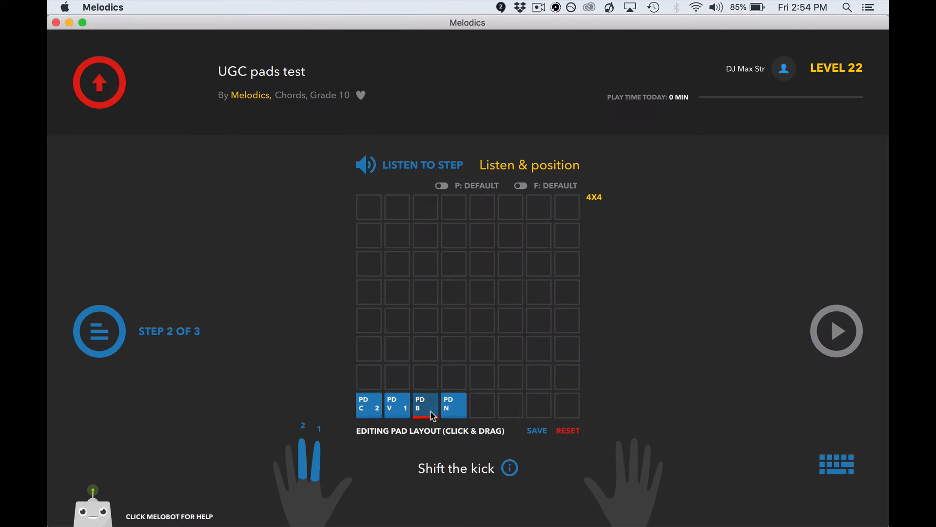
click(618, 430)
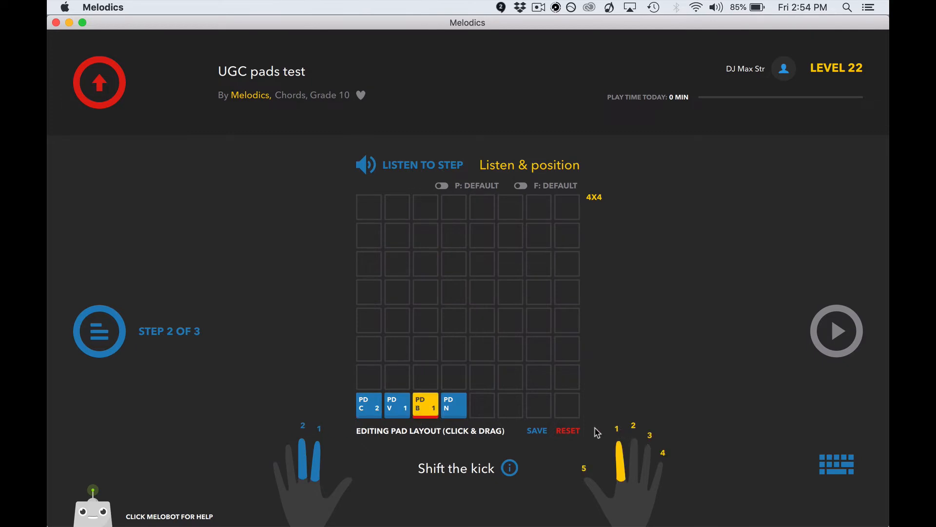
click(450, 407)
click(634, 432)
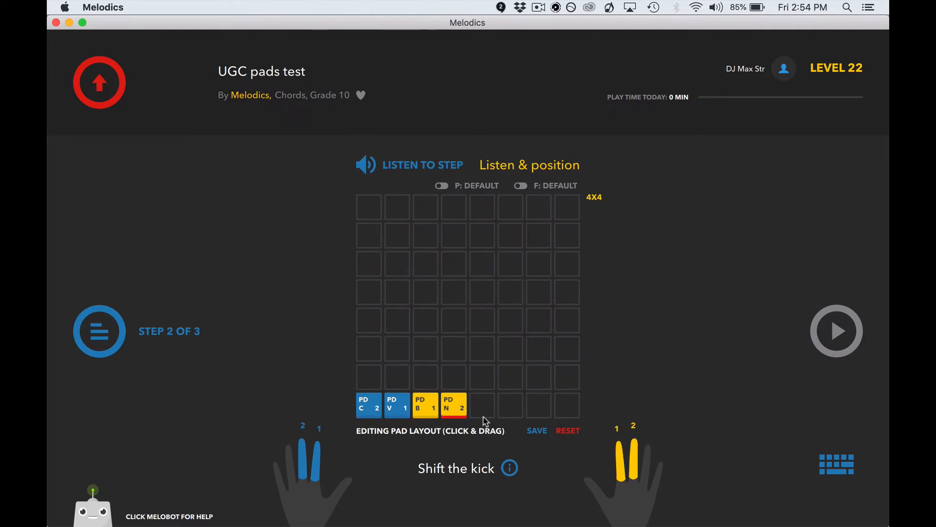
click(542, 433)
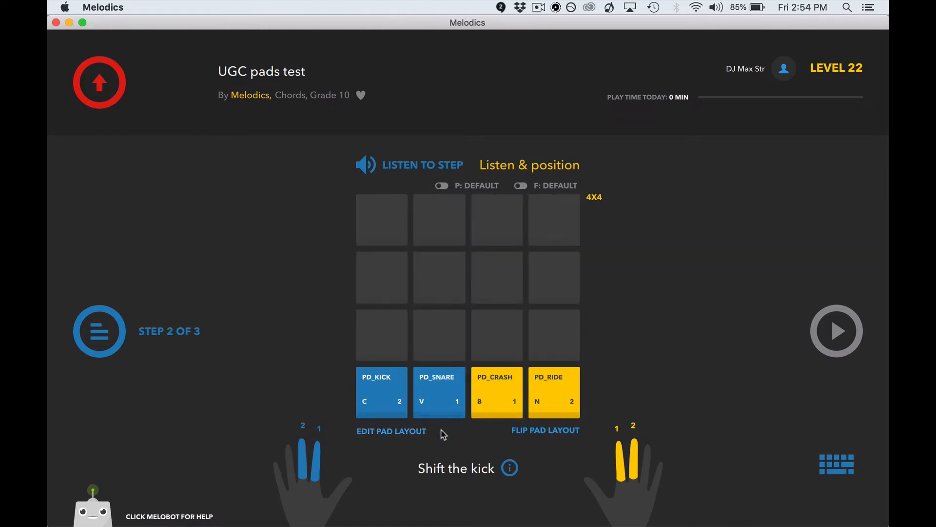
Swap the crash and ride pads, assign right-hand finger 1 to the ride and finger 2 to the crash, and save the layout
click(376, 431)
drag(428, 412, 454, 406)
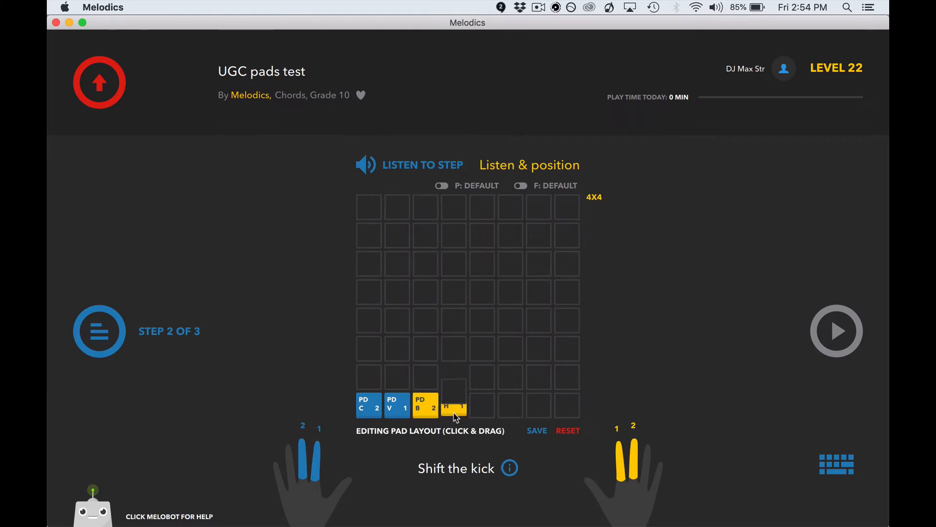
click(617, 430)
click(455, 402)
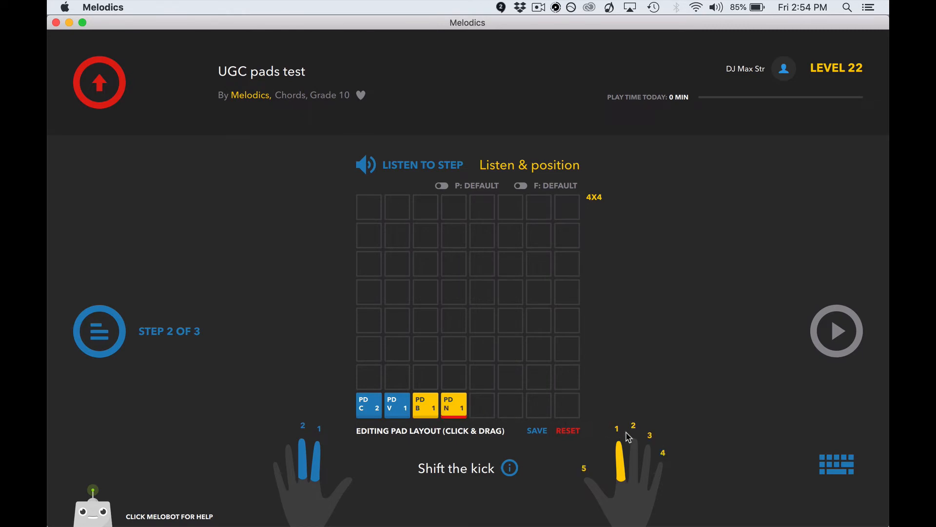
click(635, 425)
click(535, 433)
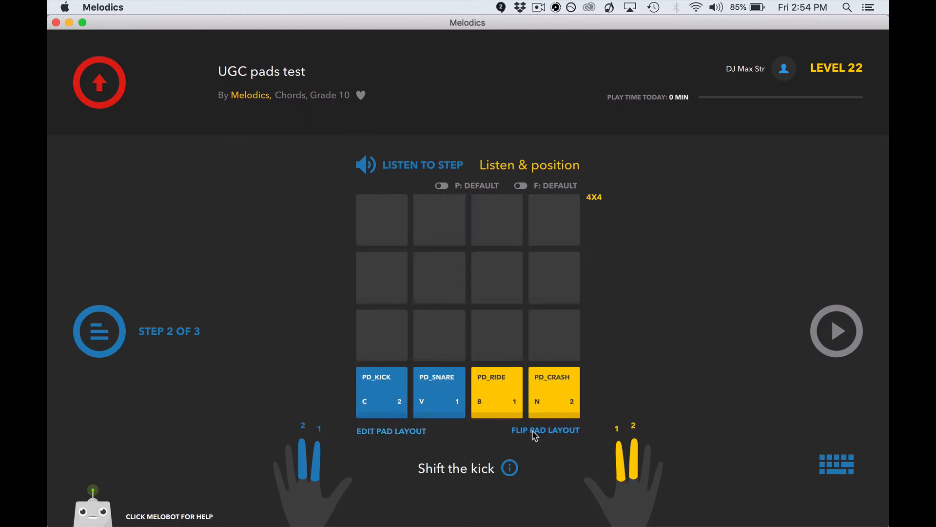
Audition the snare, ride and crash pads, perform the "Shift the kick" step in performance mode, and continue to the next lesson step
click(441, 401)
key(b)
key(n)
key(space)
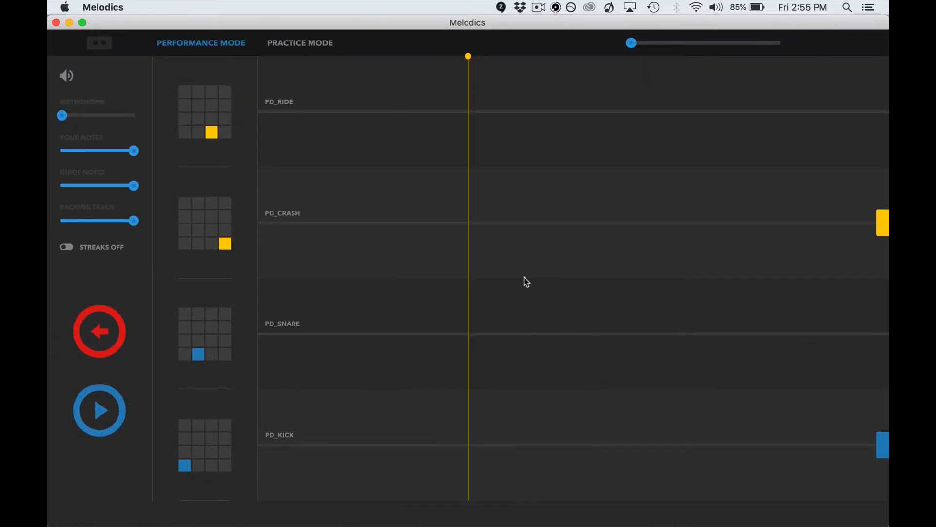
key(space)
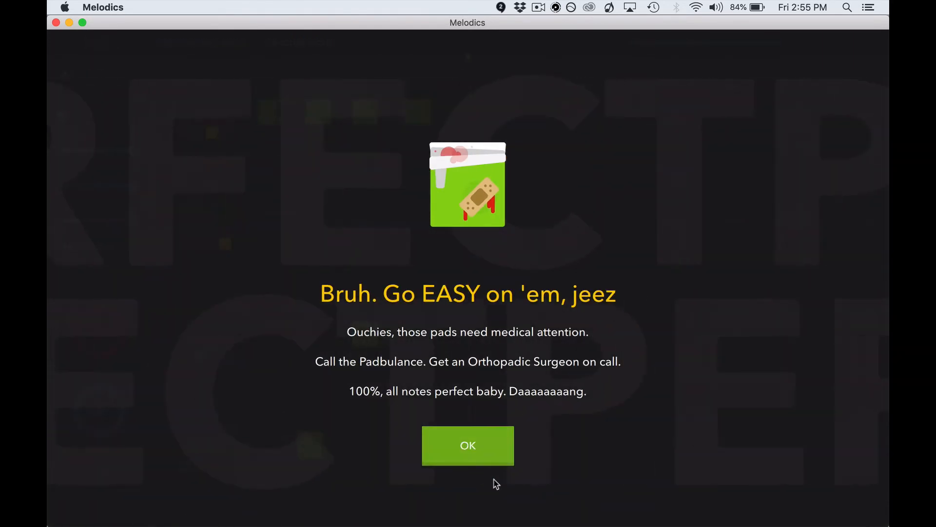
click(459, 448)
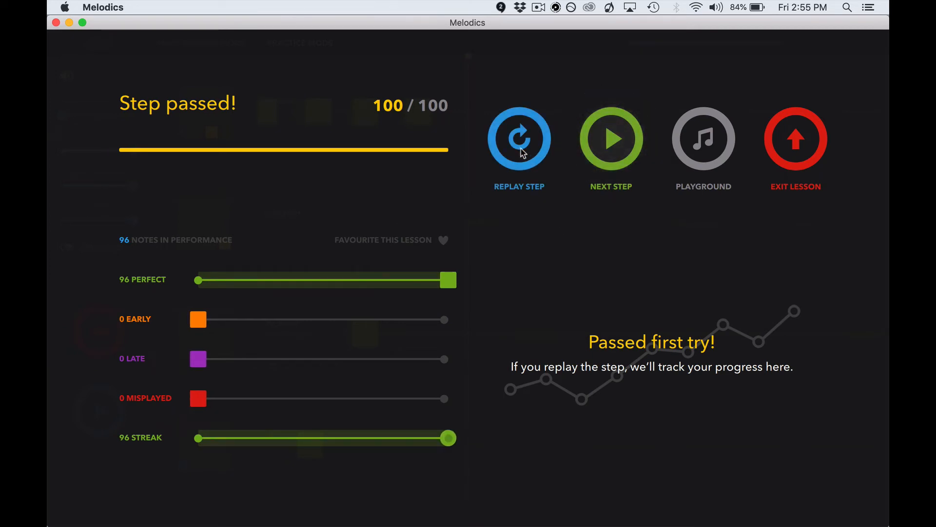
click(618, 155)
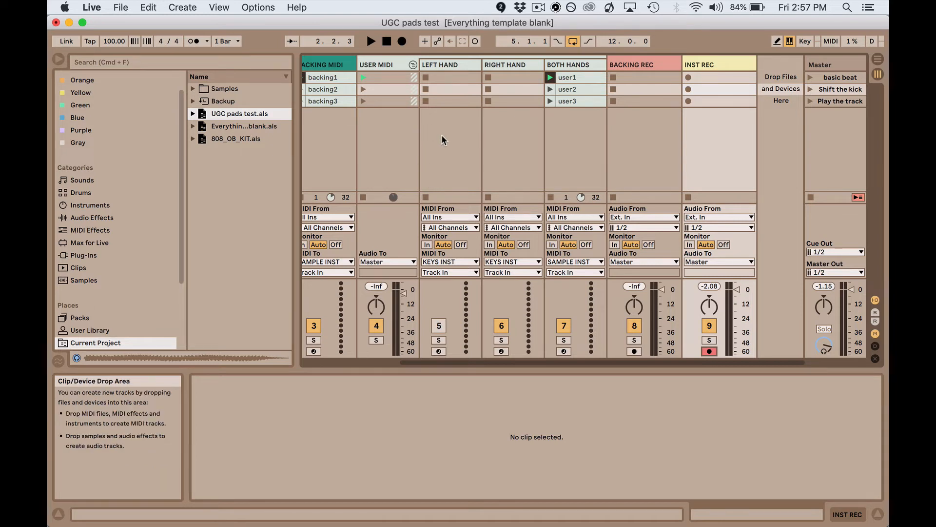
Switch to Ableton Live and examine the notes and lengths of the user1, user2 and user3 clips on the BOTH HANDS track
scroll(441, 135, left, 2)
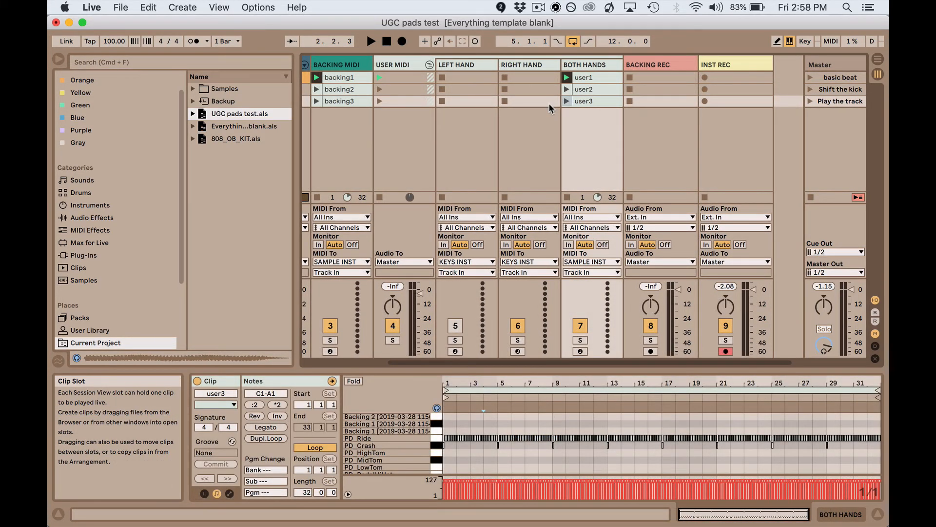
scroll(548, 103, left, 2)
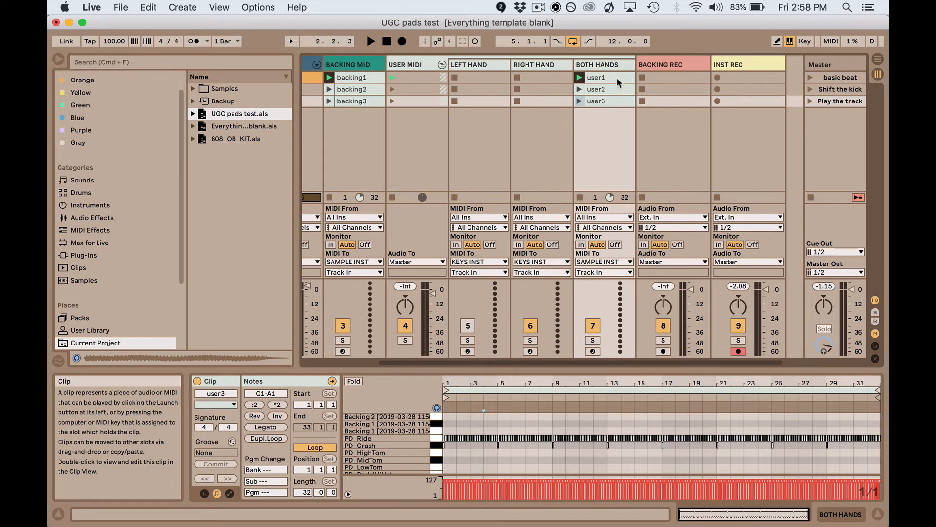
click(616, 89)
click(617, 98)
shift+click(617, 77)
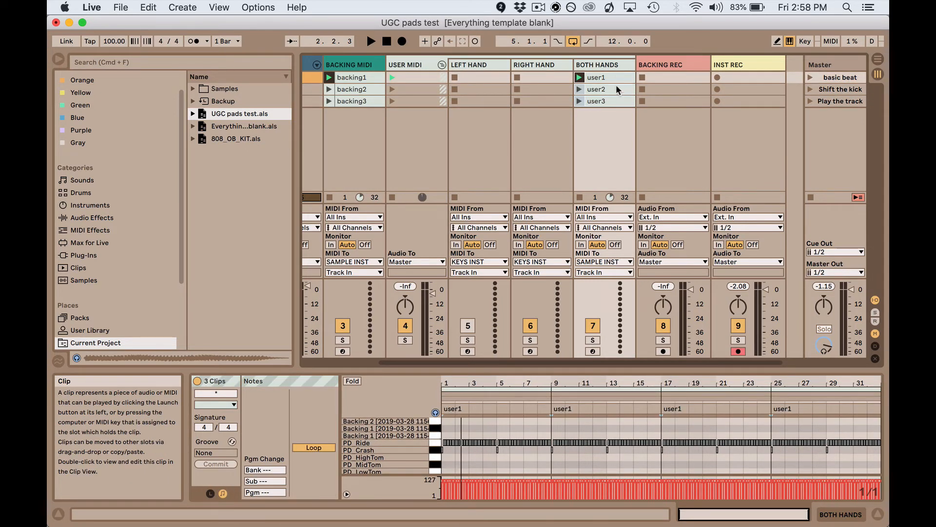
click(617, 90)
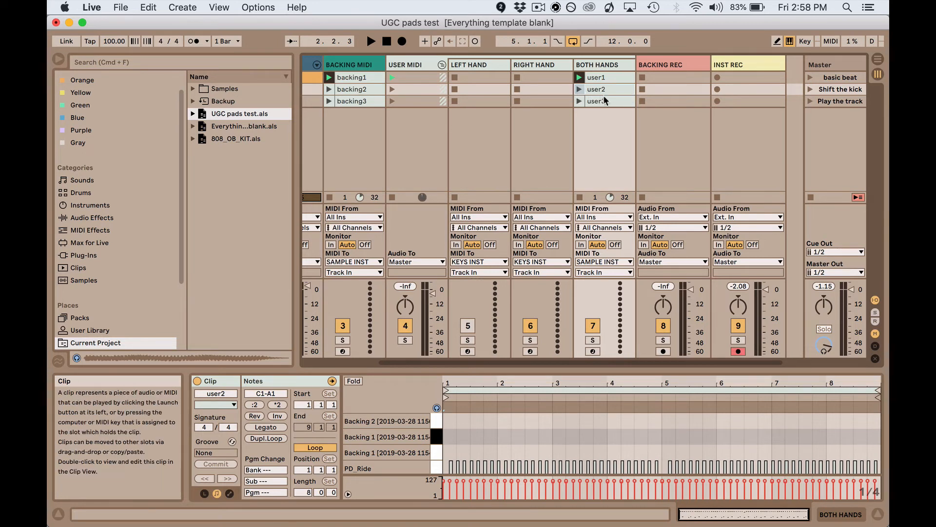
scroll(604, 100, left, 4)
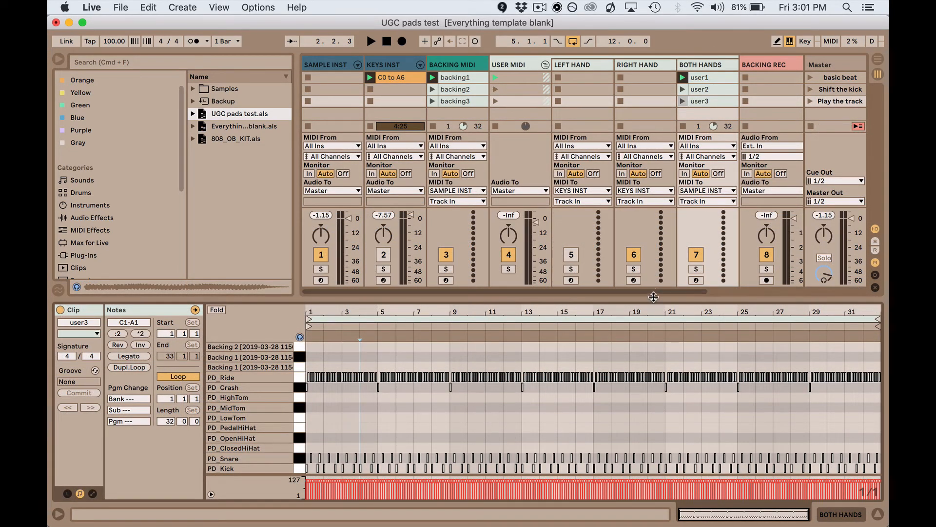
drag(653, 298, 654, 317)
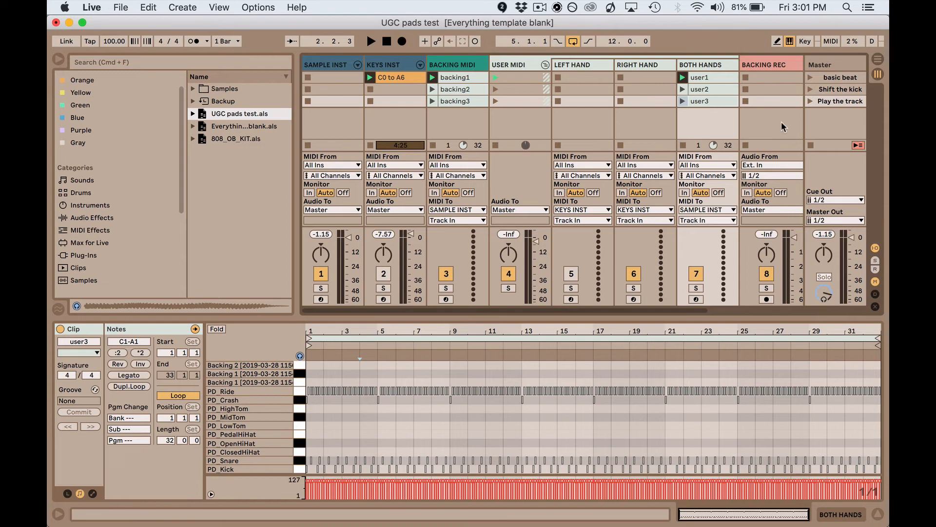
Arm the SAMPLE INST track and launch the "Play the track" scene
click(812, 99)
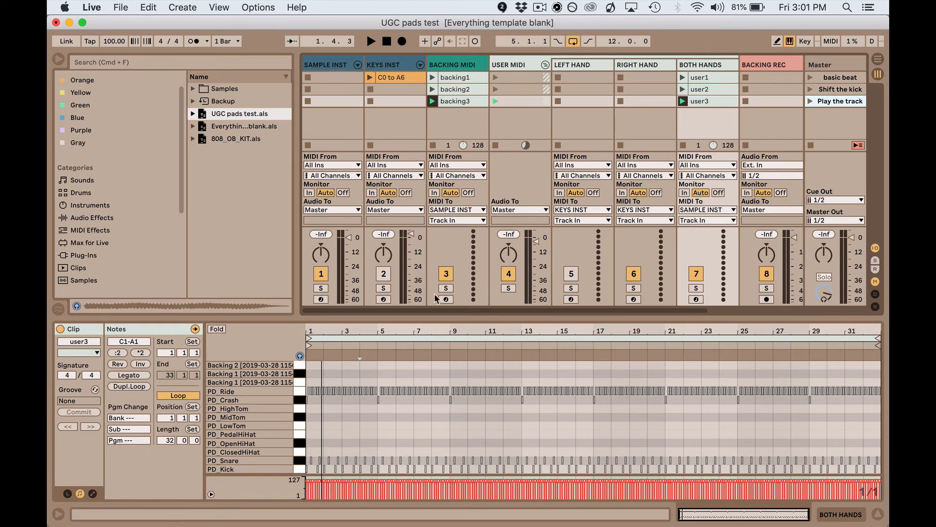
click(322, 299)
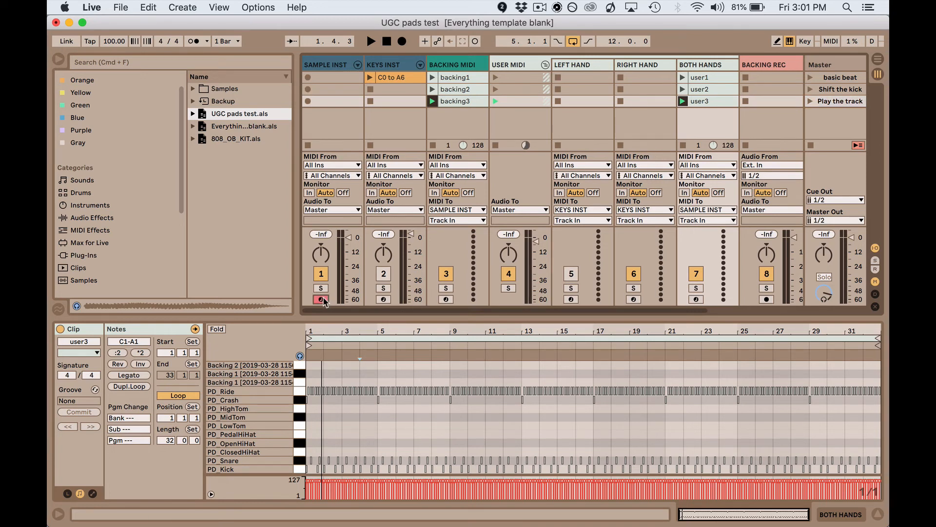
click(809, 100)
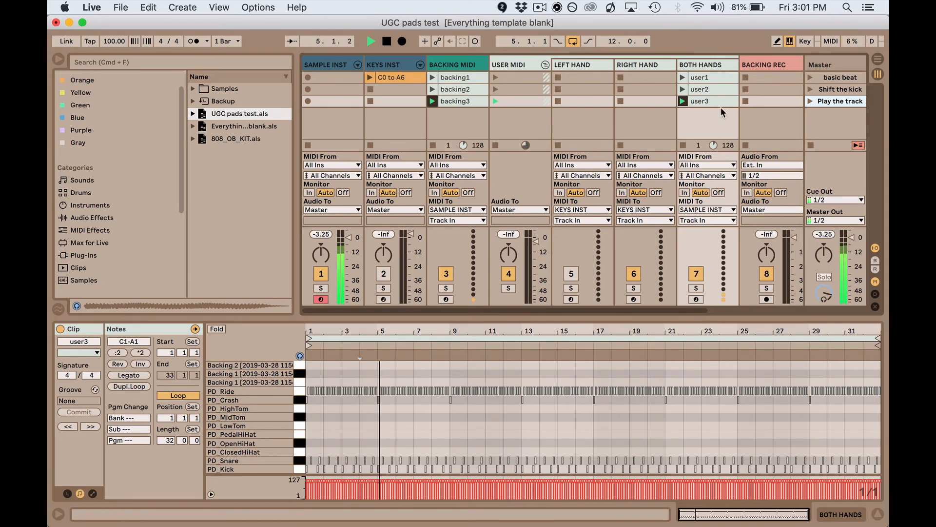
Open the backing3 clip on the BACKING MIDI track, shorten its Backing 2 note to three bars, and stop playback
click(470, 101)
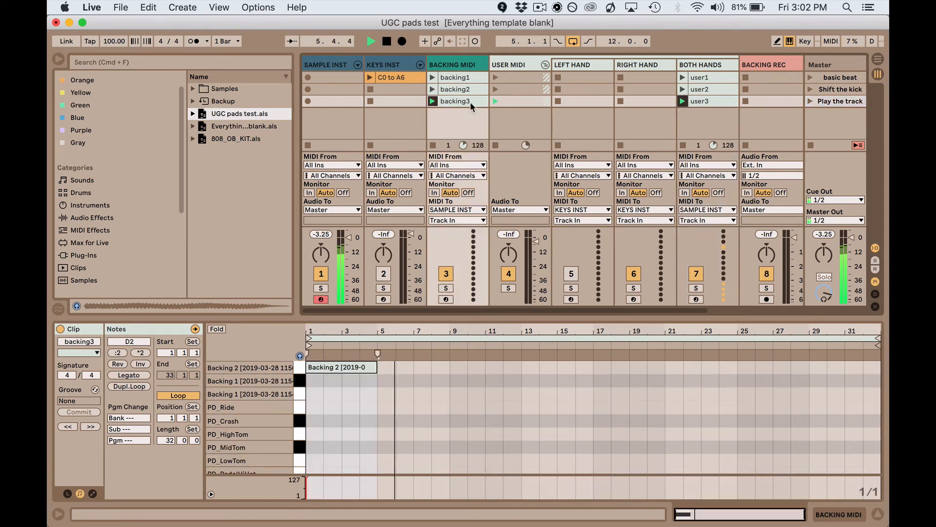
click(323, 365)
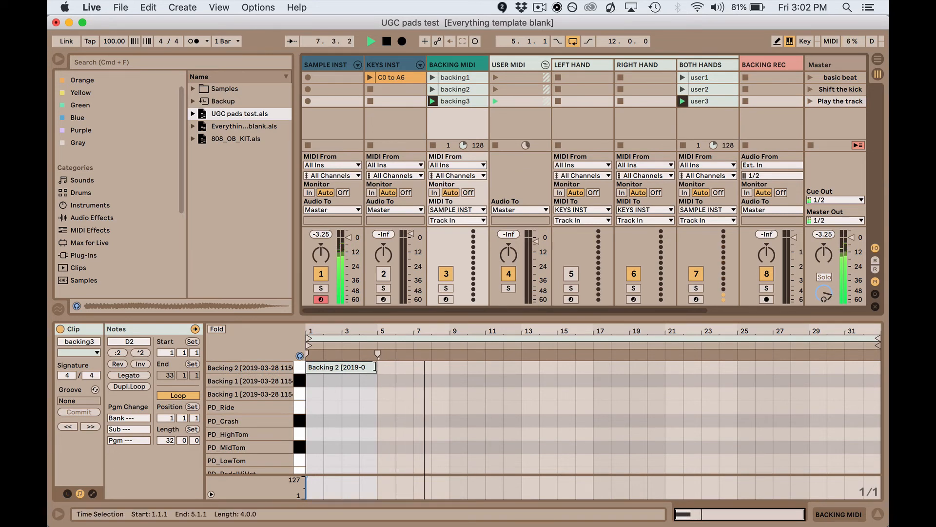
drag(376, 367, 364, 369)
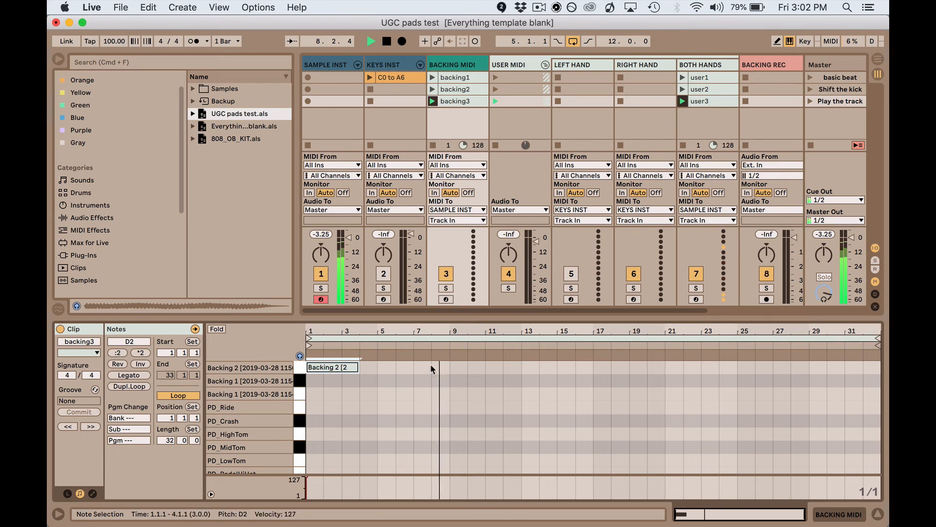
key(space)
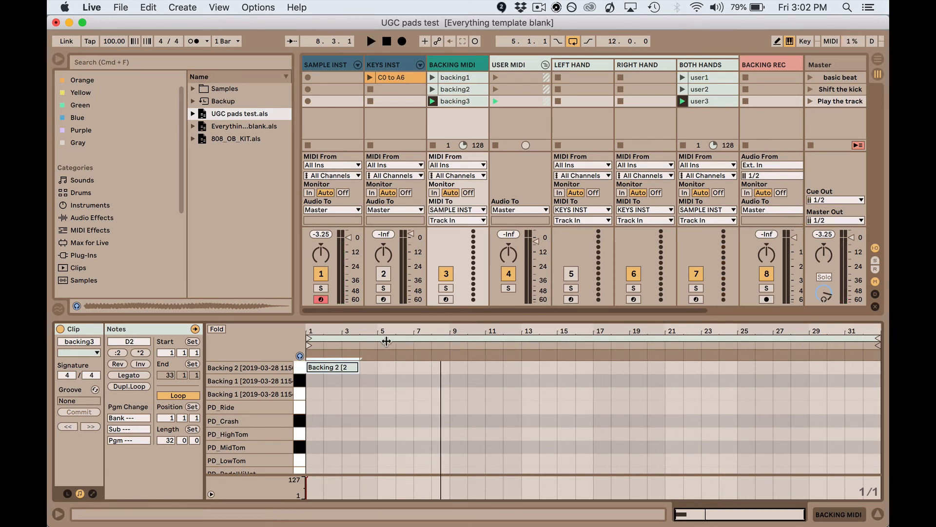
Shorten the Backing 2 note in the backing3 clip to one bar and play the scene to check the backing
click(329, 367)
key(space)
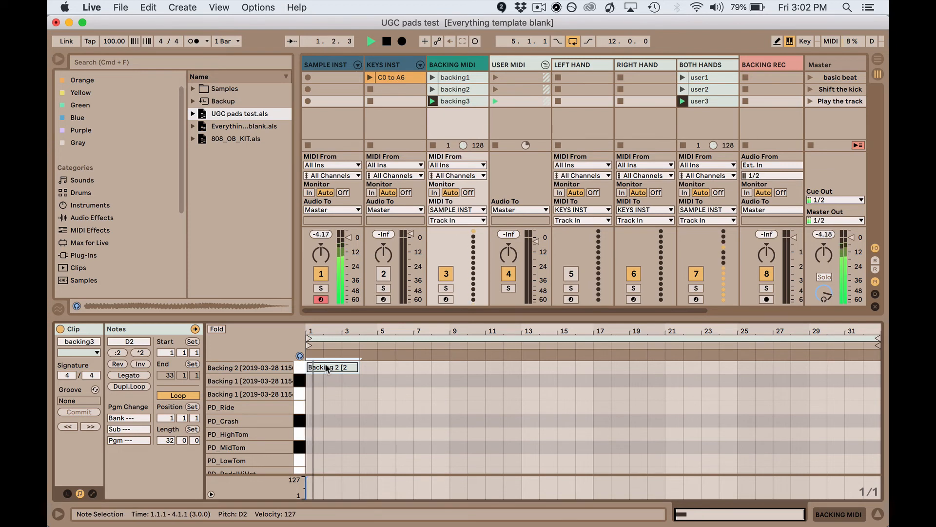
key(space)
drag(358, 367, 322, 368)
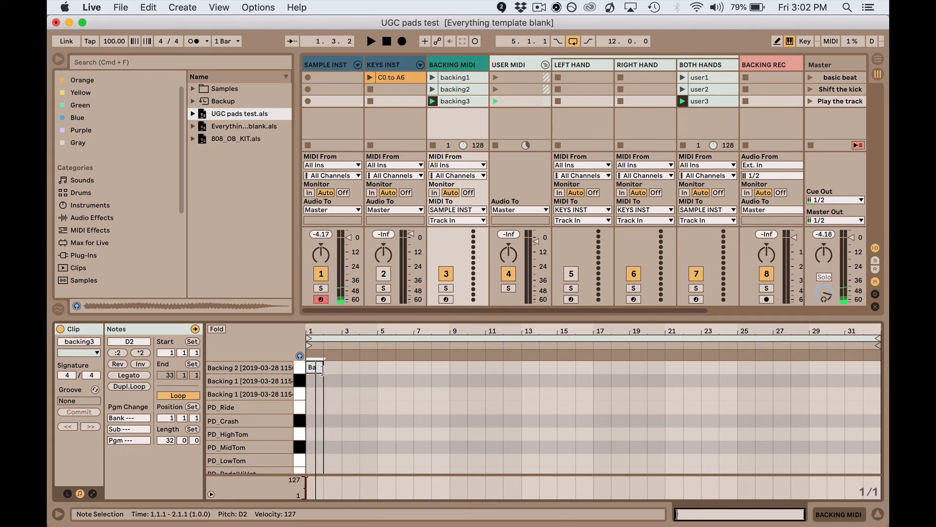
key(space)
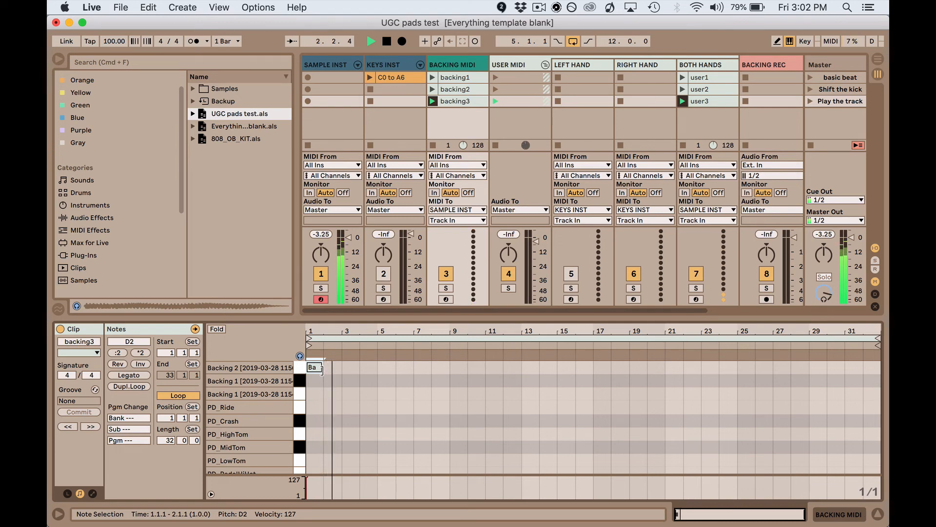
key(space)
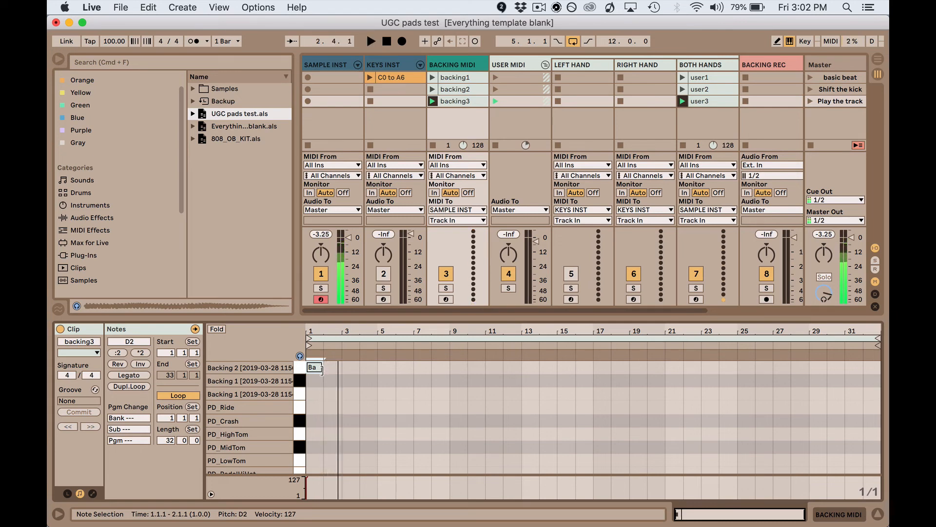
Show the Drum Rack of the SAMPLE INST track, play the scene through it, and stop playback
click(324, 62)
click(812, 510)
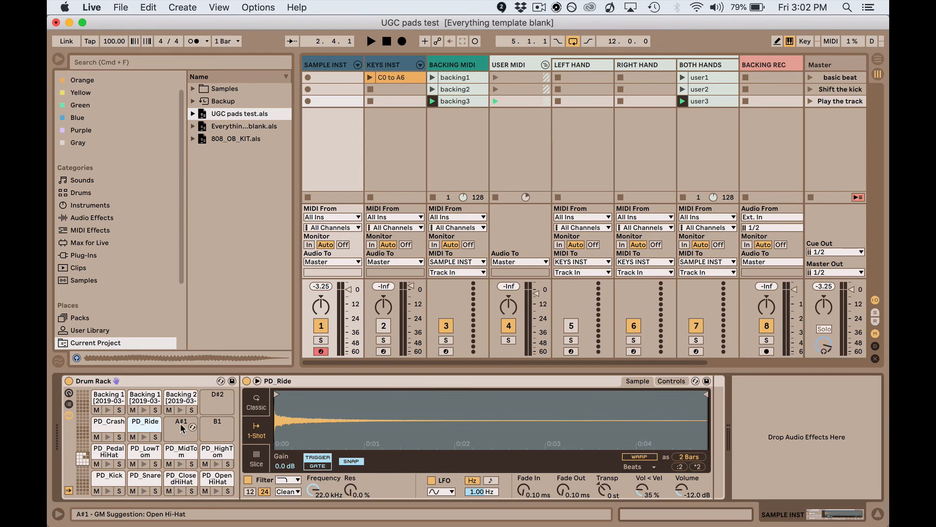
key(space)
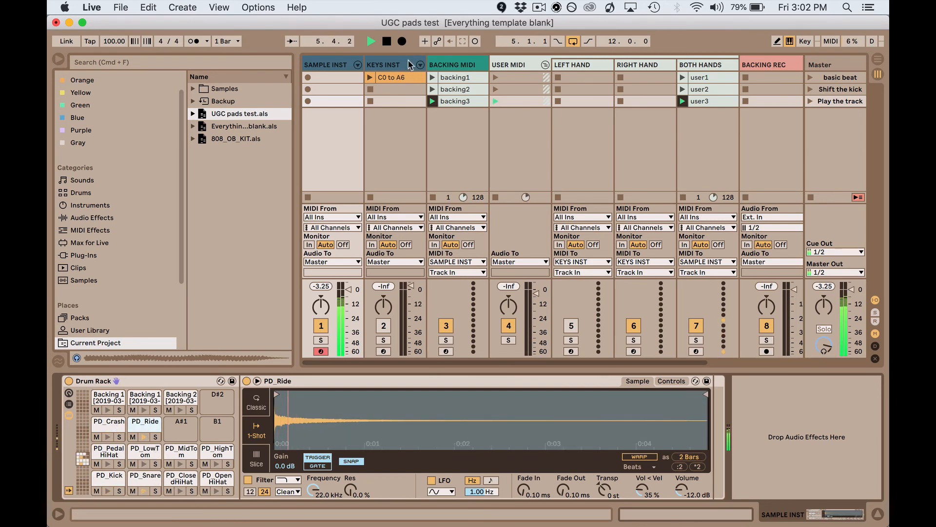
click(386, 41)
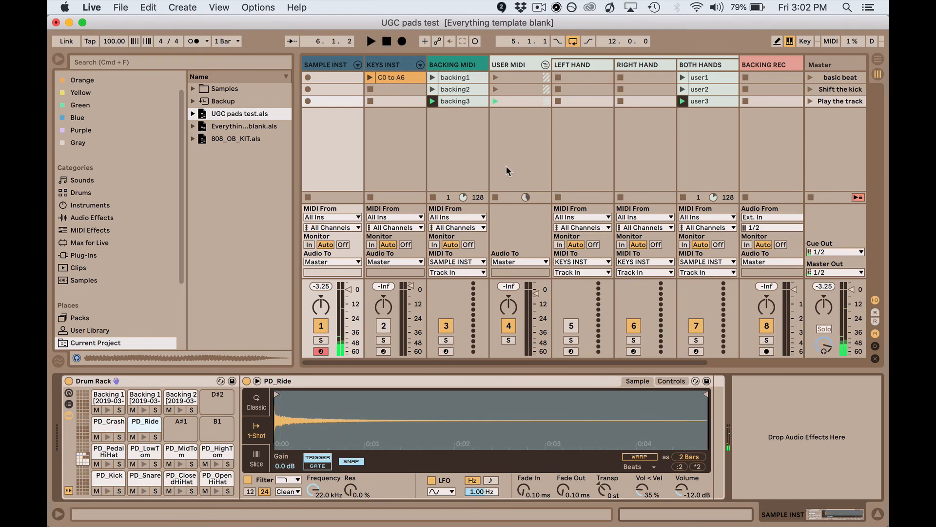
Switch to Melodics, audition the crash and snare pads, play the "Play the track" step in performance mode, and pause it
key(super+Tab)
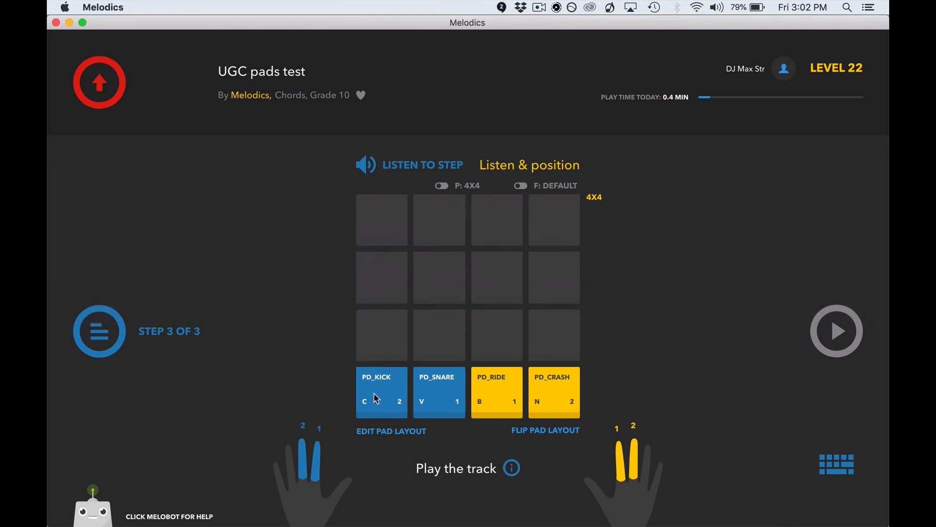
click(545, 394)
click(439, 386)
click(835, 327)
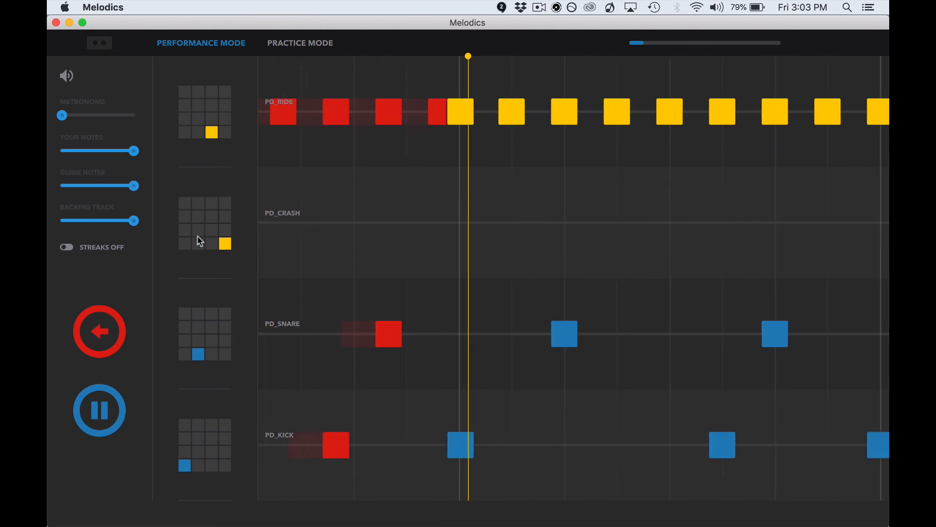
click(102, 407)
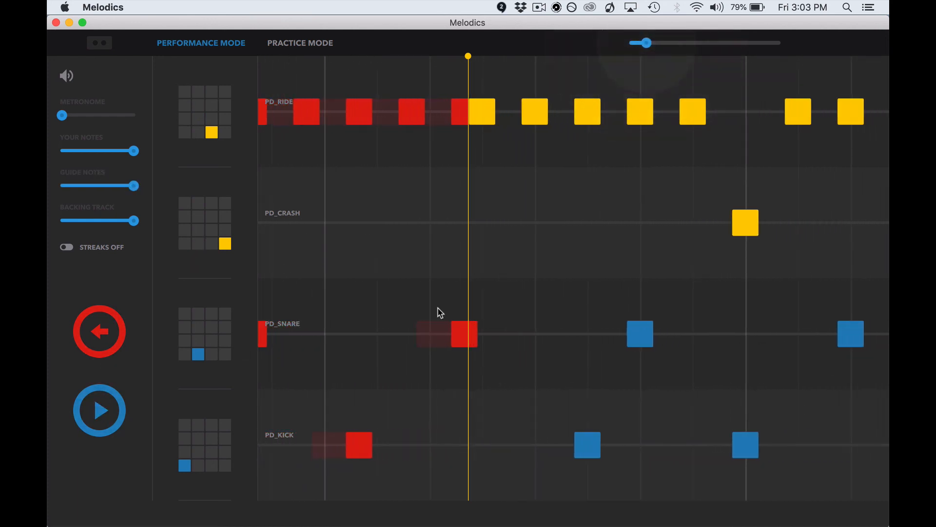